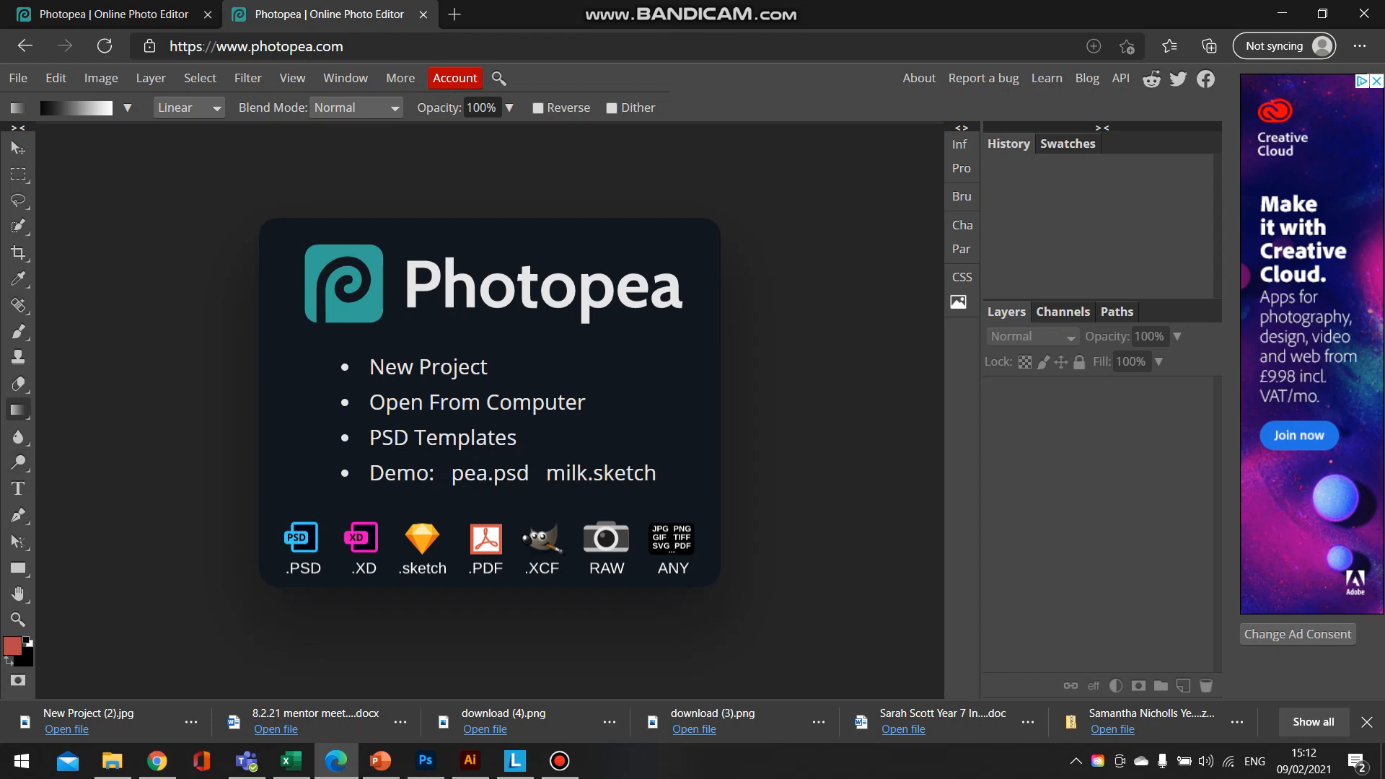
- Create a new A4 print project at 210 x 297 mm and 300 DPI with a white background, and unlock its Background layer
click(428, 367)
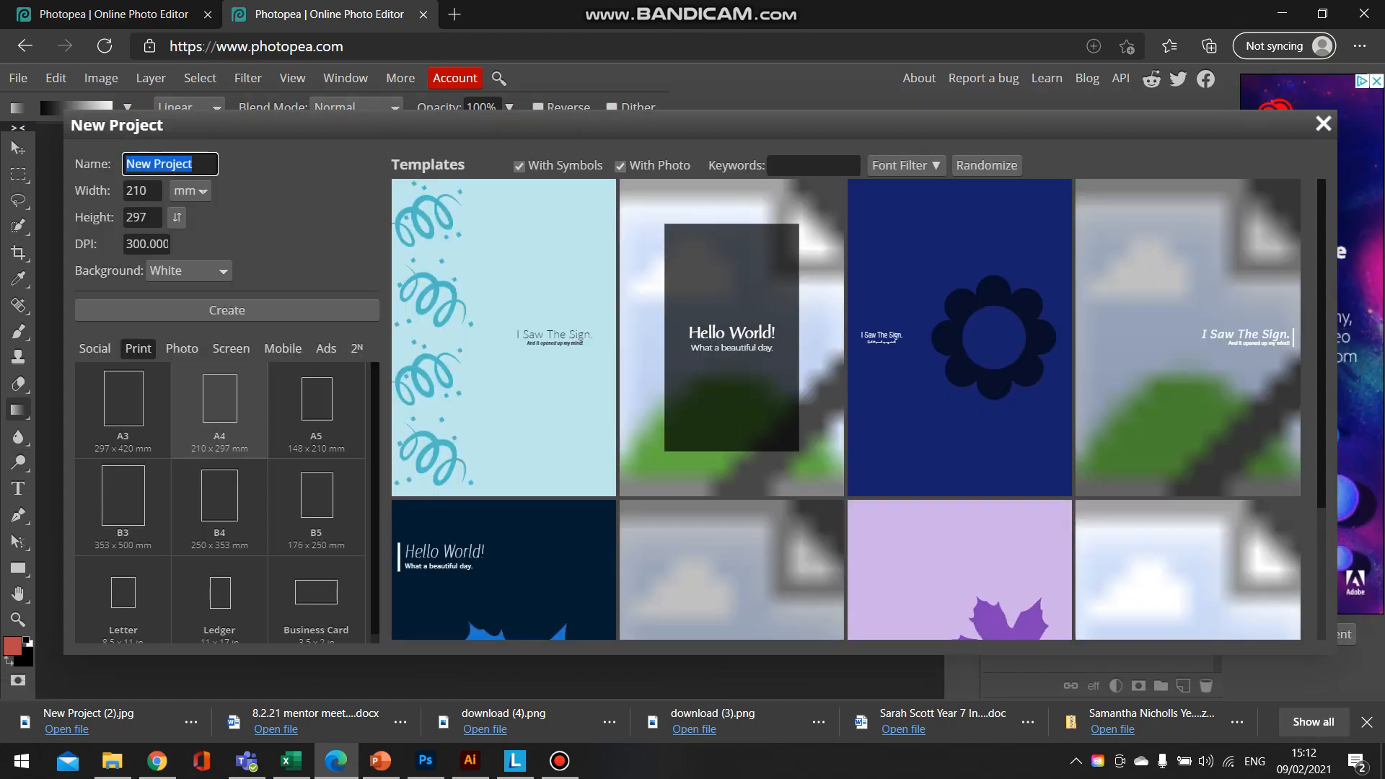
click(138, 349)
click(226, 310)
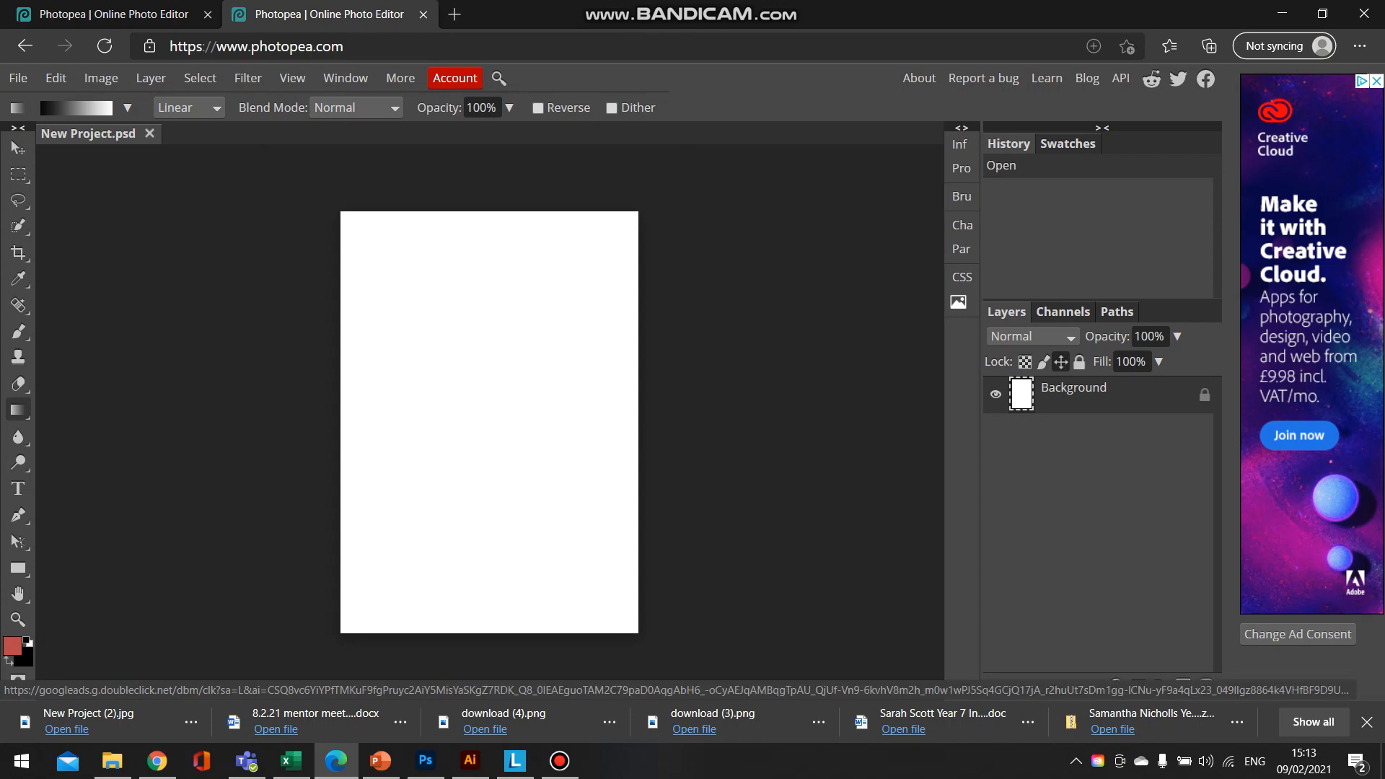
click(1060, 361)
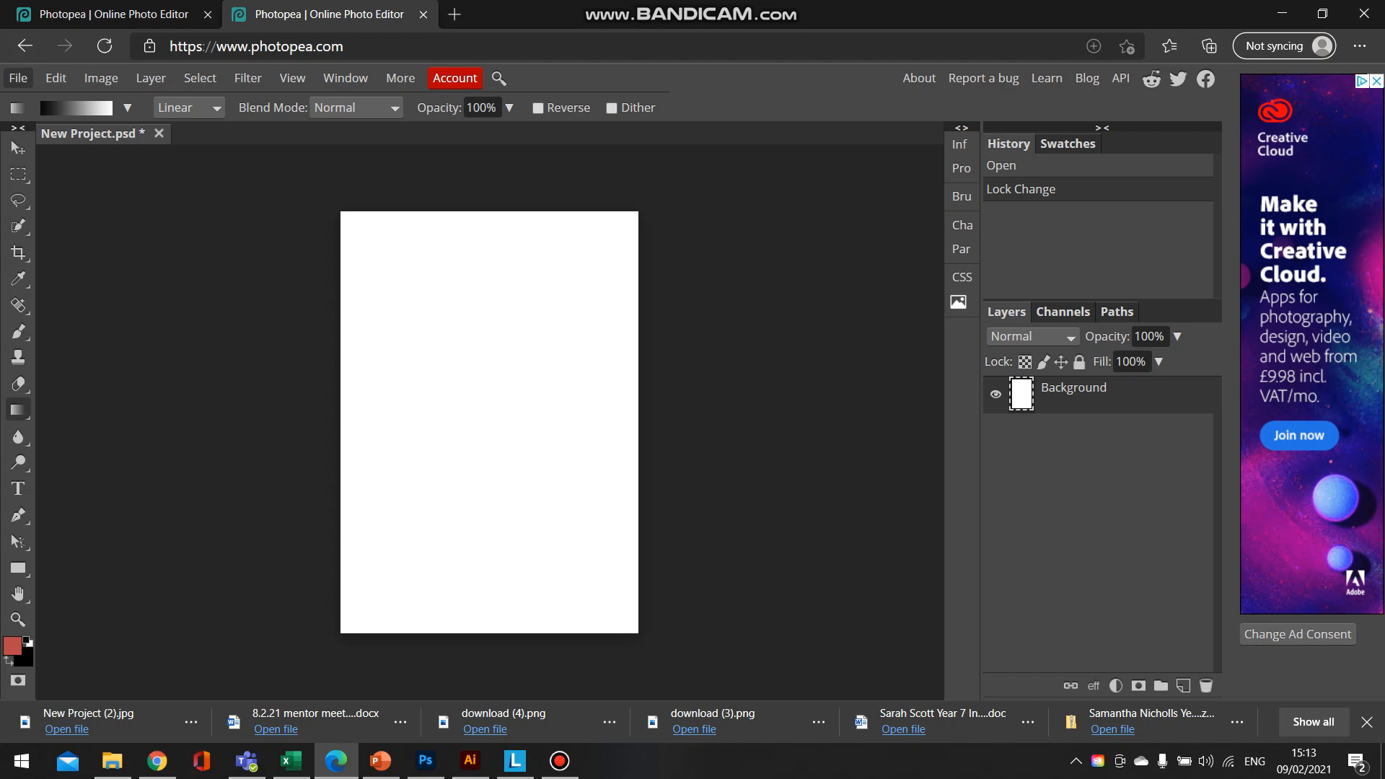
- Switch to Photoshop to view the Antonio Mora reference collages, and return to Photopea
click(18, 78)
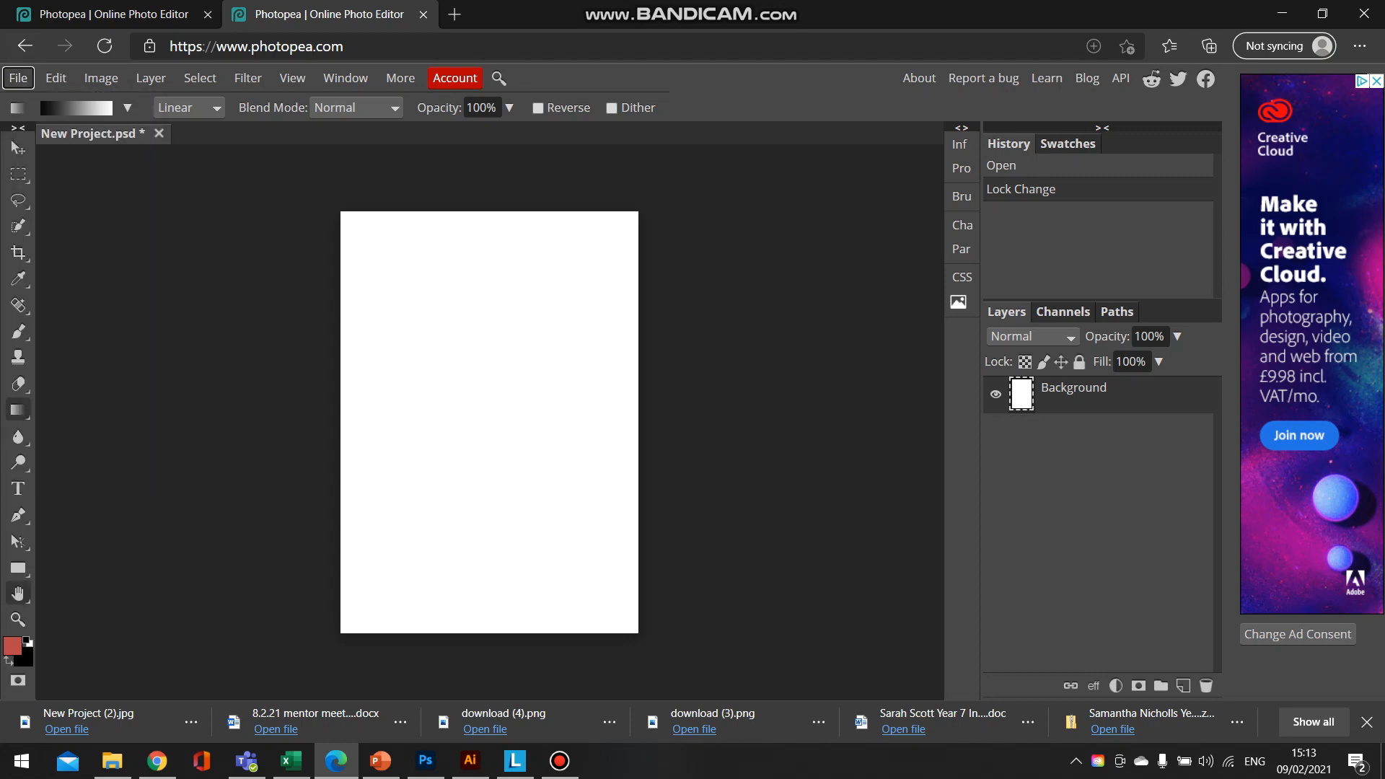
click(426, 760)
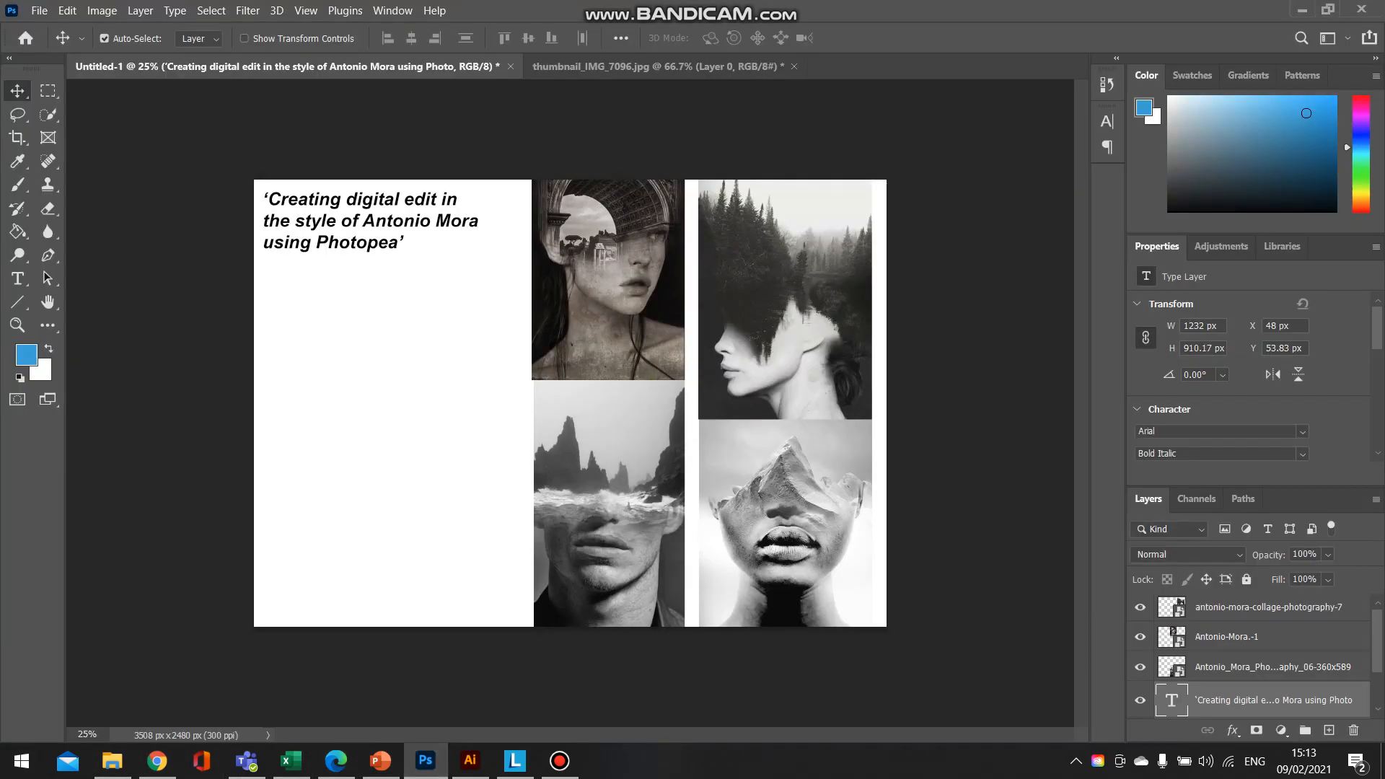
click(336, 761)
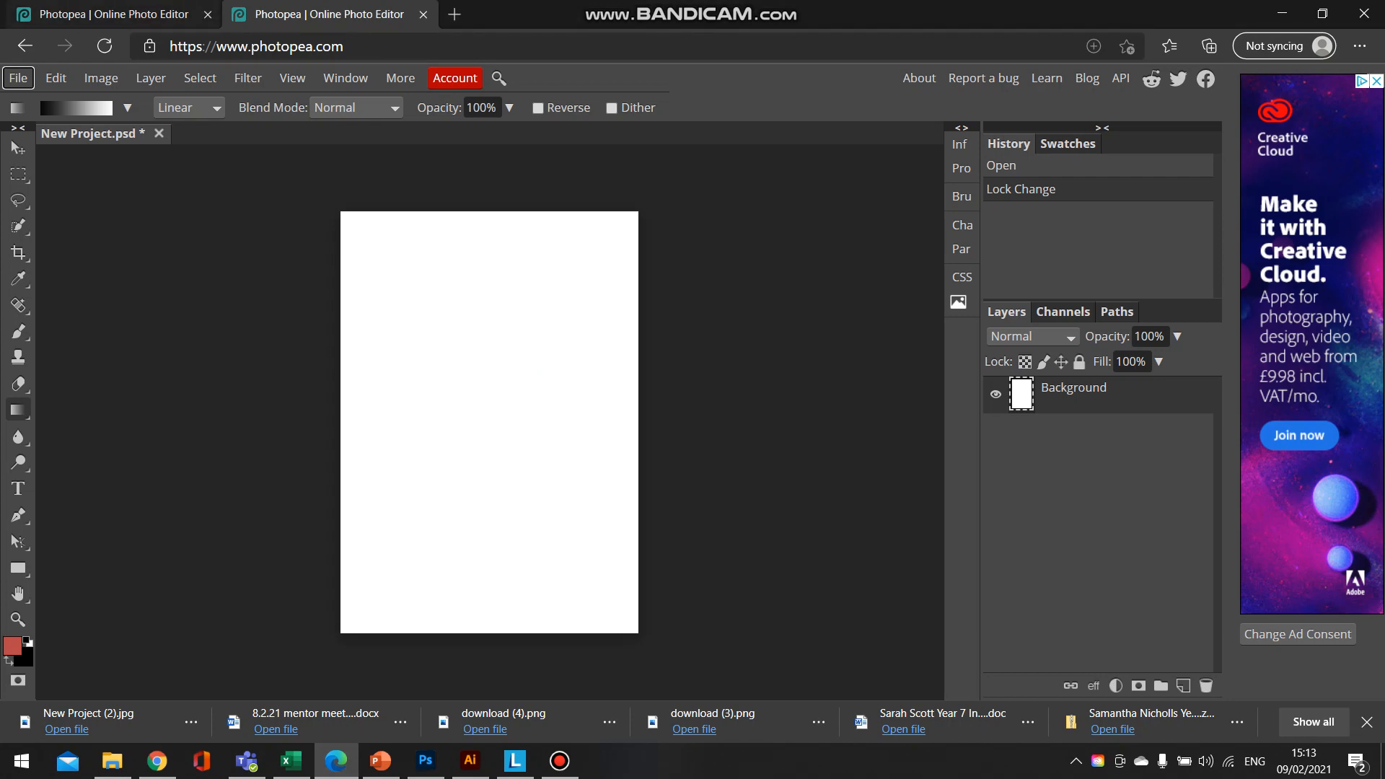
- Place the portrait photo Capture in the project and scale it to 424% so it spans the page width down to the lower edge
click(18, 78)
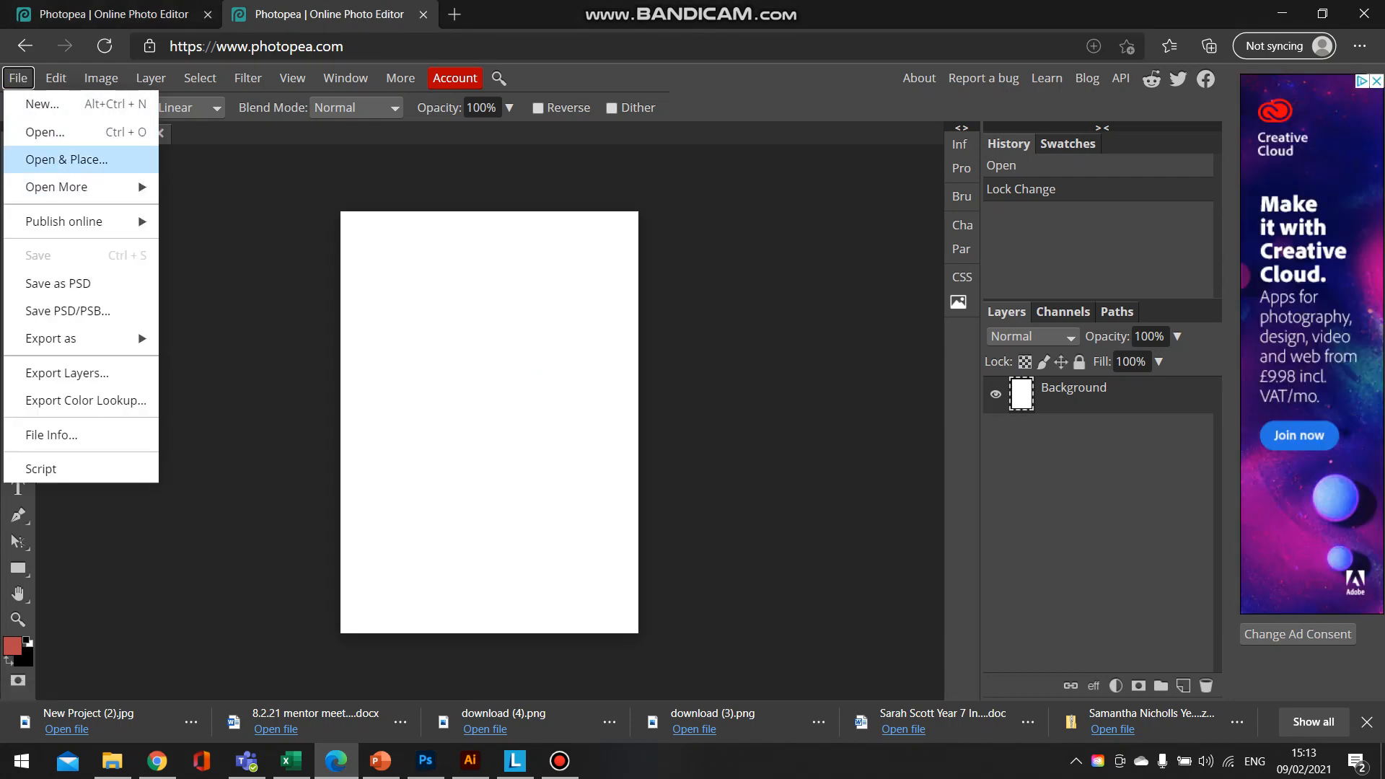
click(67, 160)
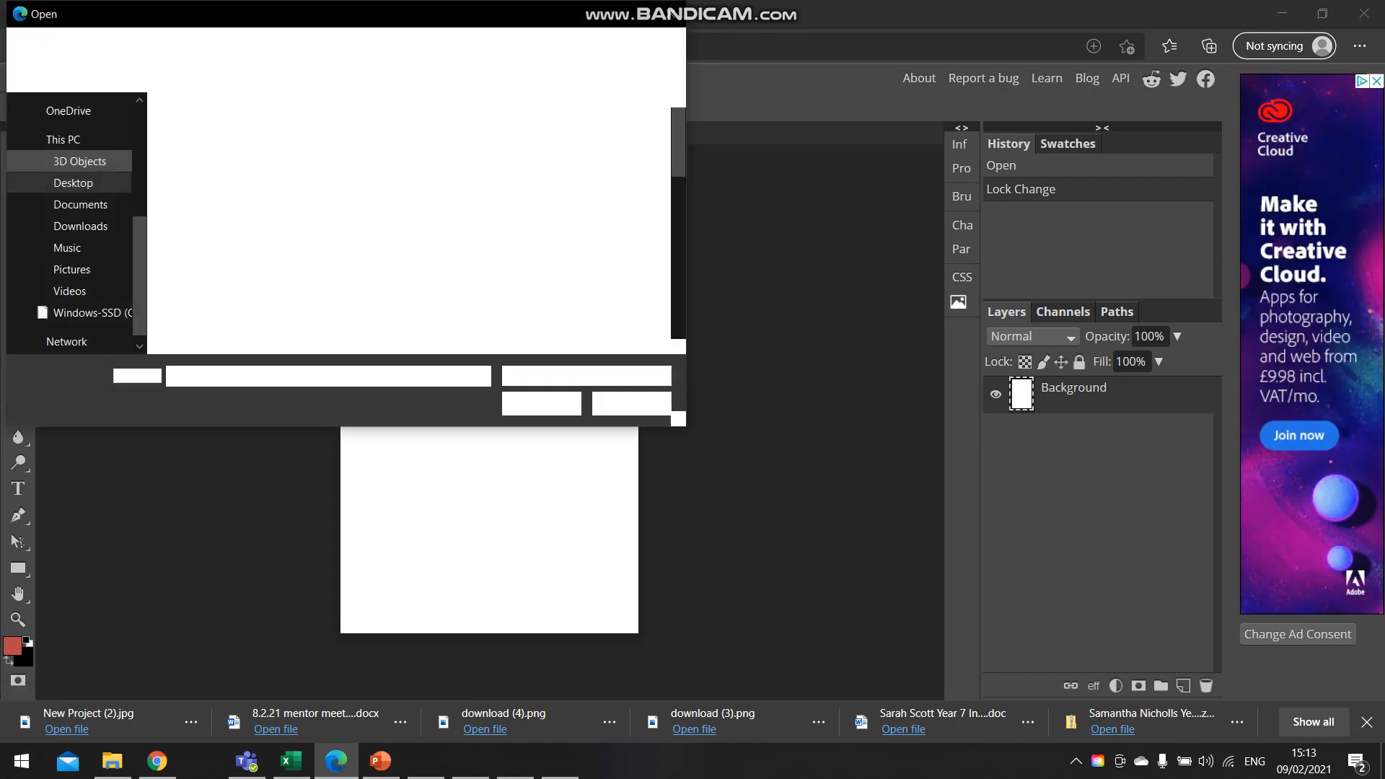
double_click(209, 281)
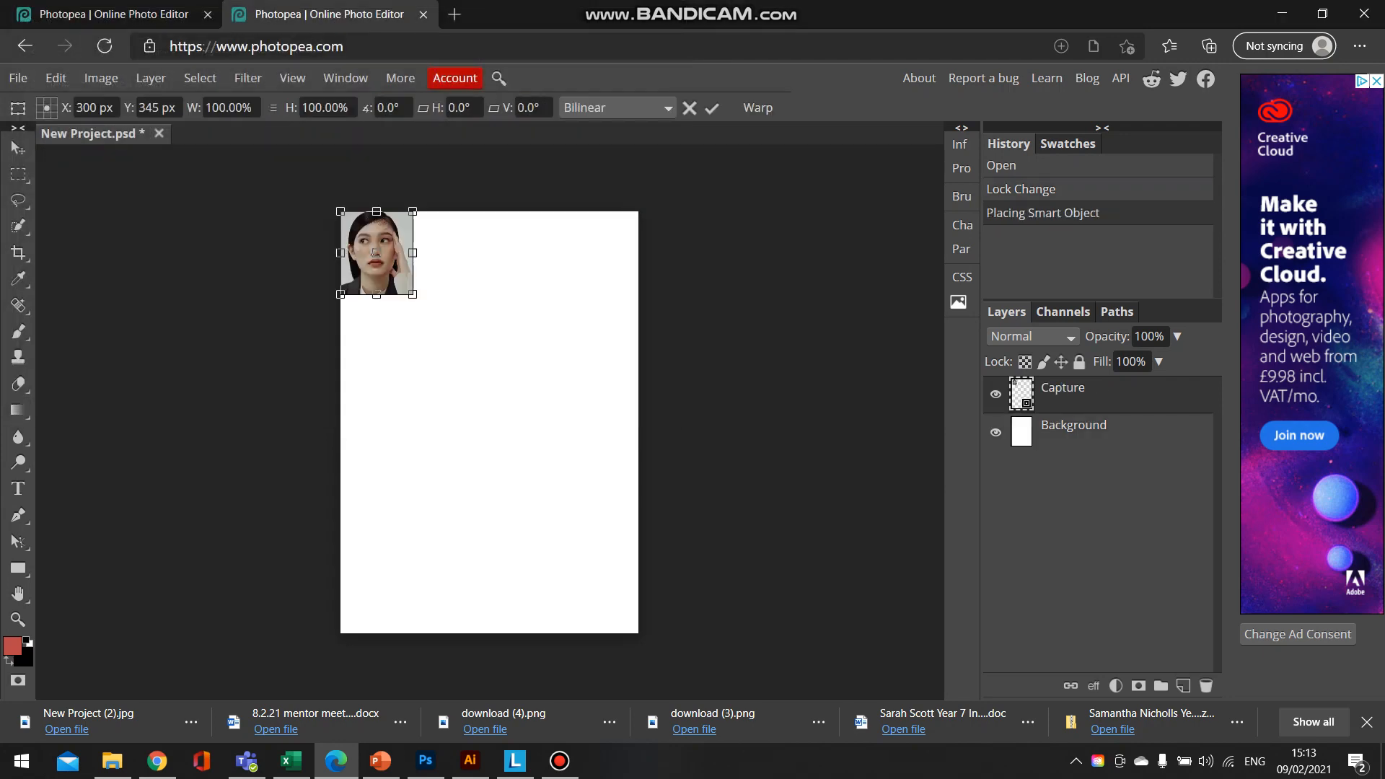
drag(412, 294, 617, 529)
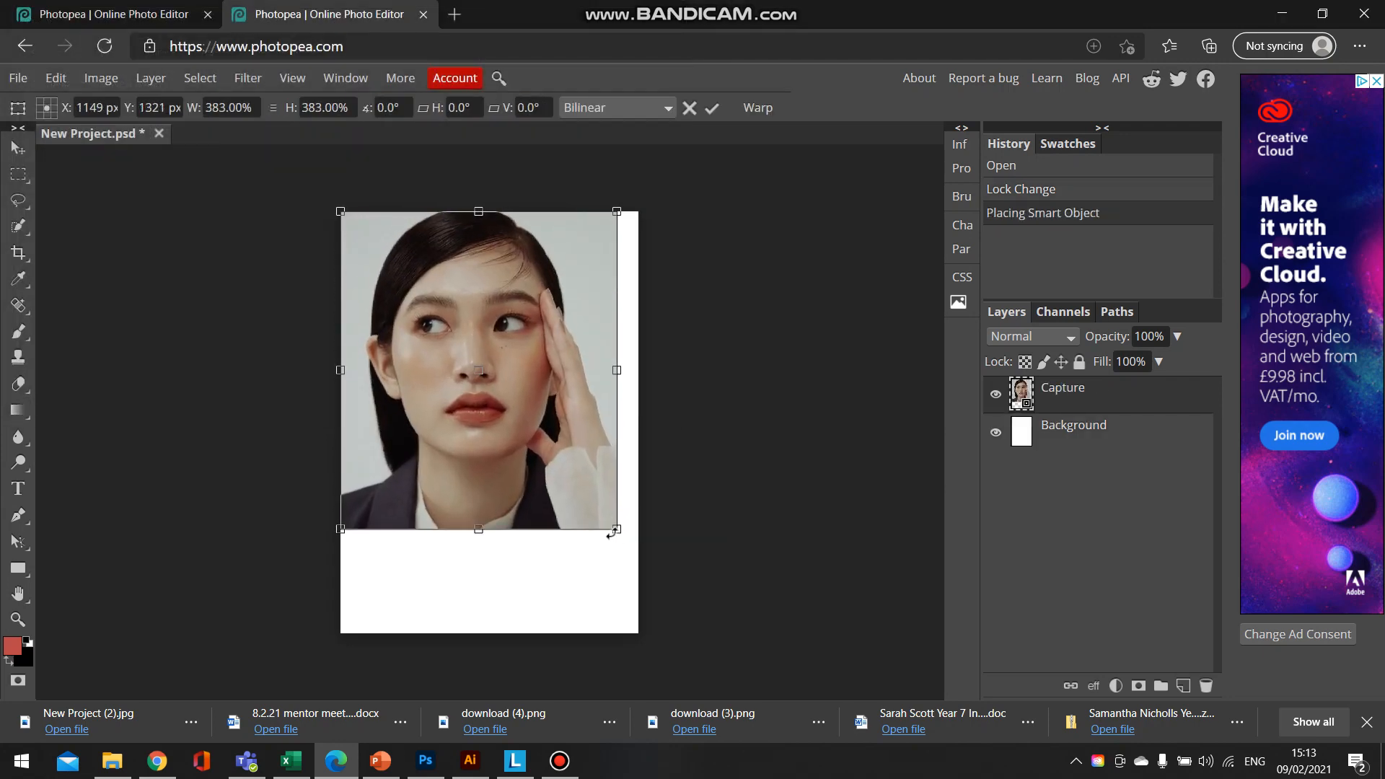
drag(542, 427, 542, 537)
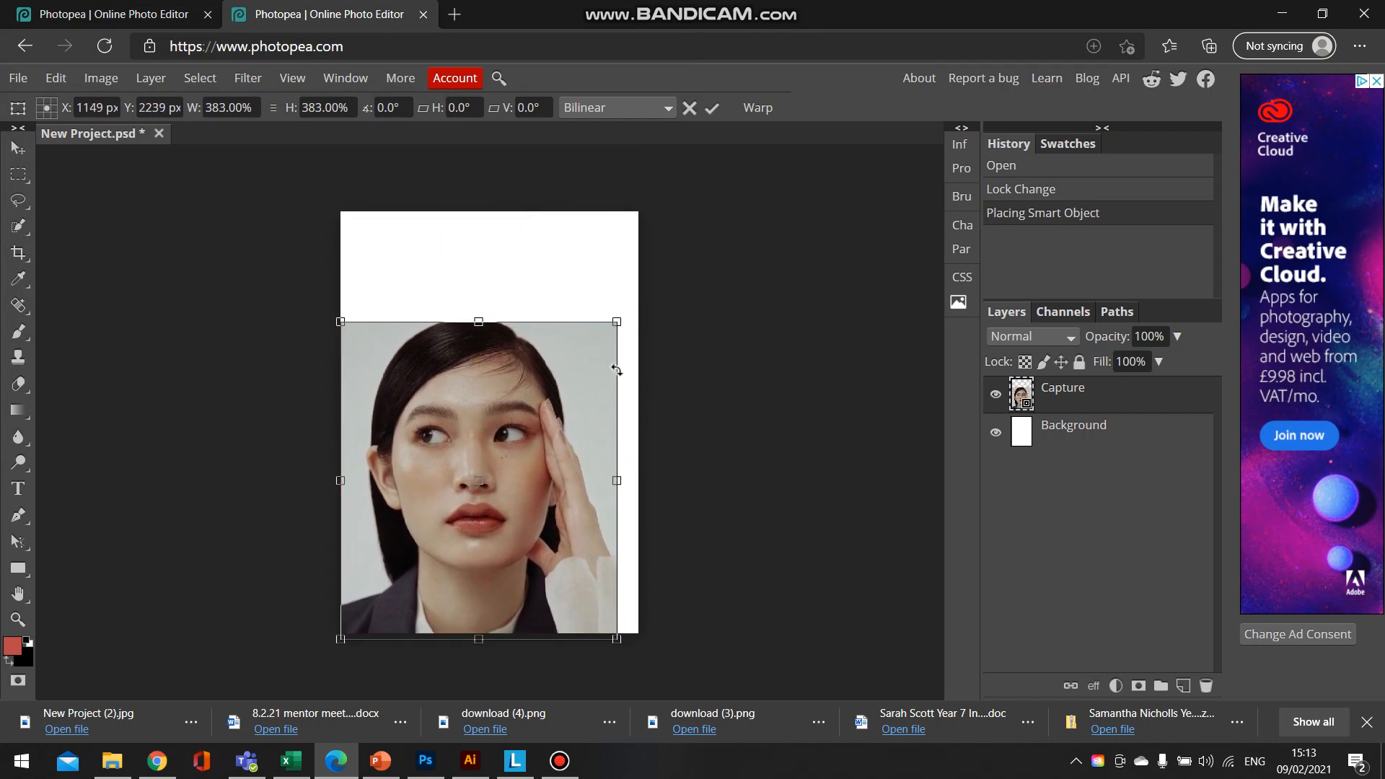
drag(617, 322, 646, 288)
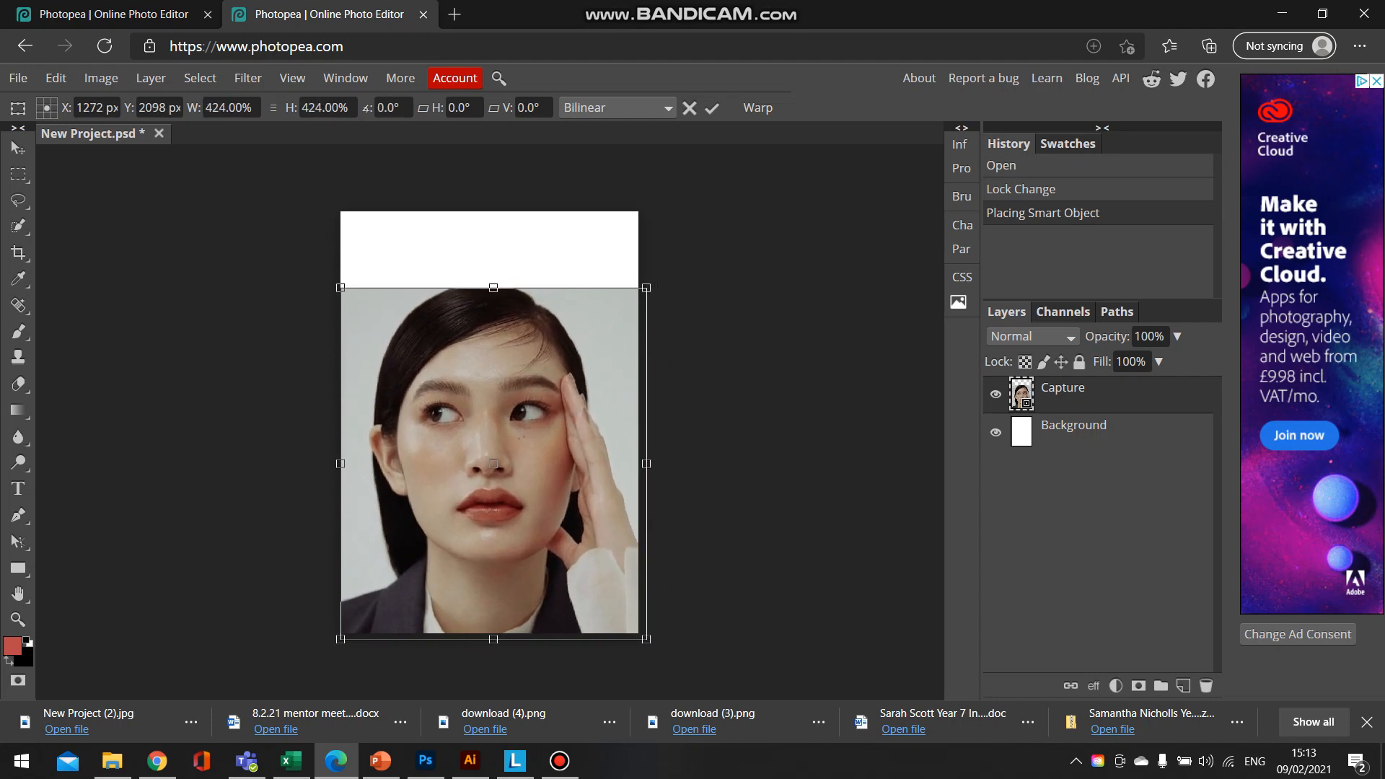
key(Return)
click(646, 288)
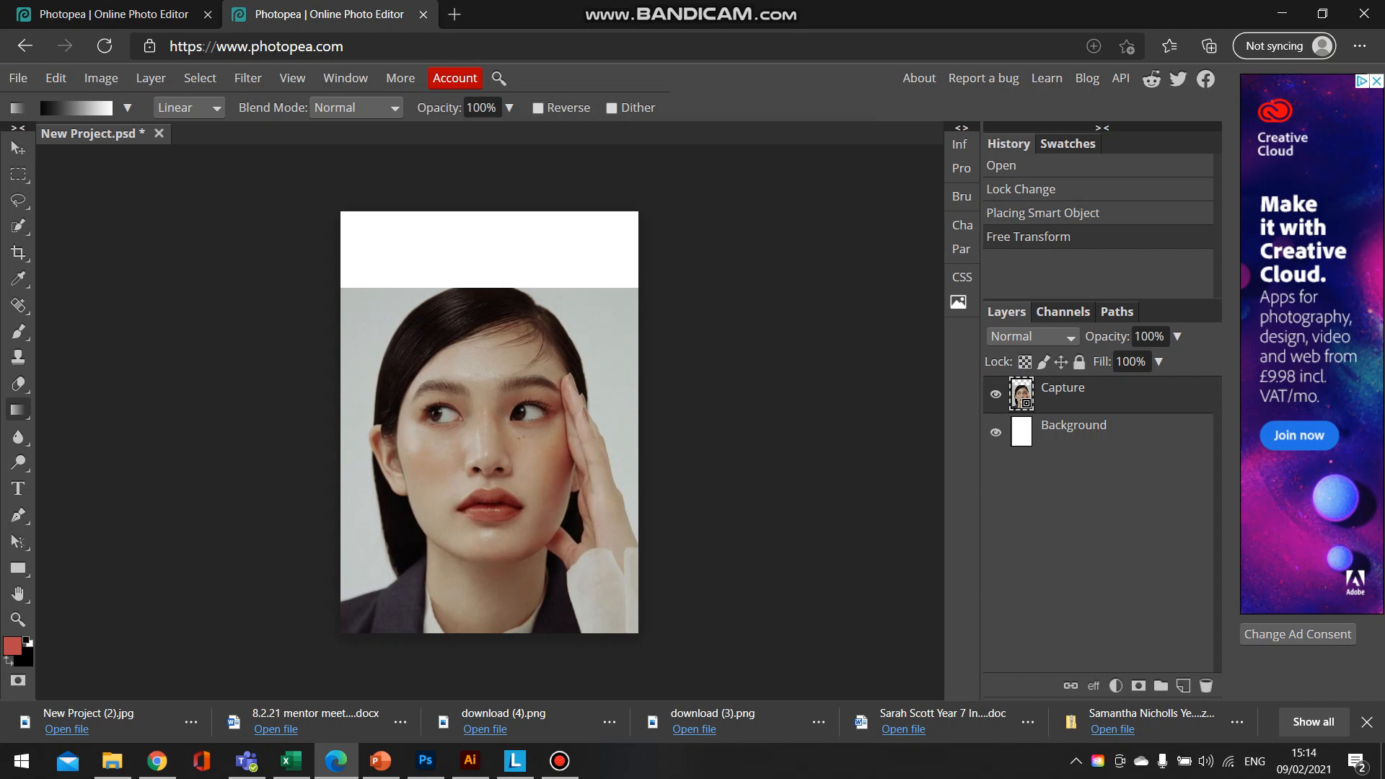
- Rasterize the Capture layer and move the portrait slightly upward
right_click(1066, 398)
click(1111, 400)
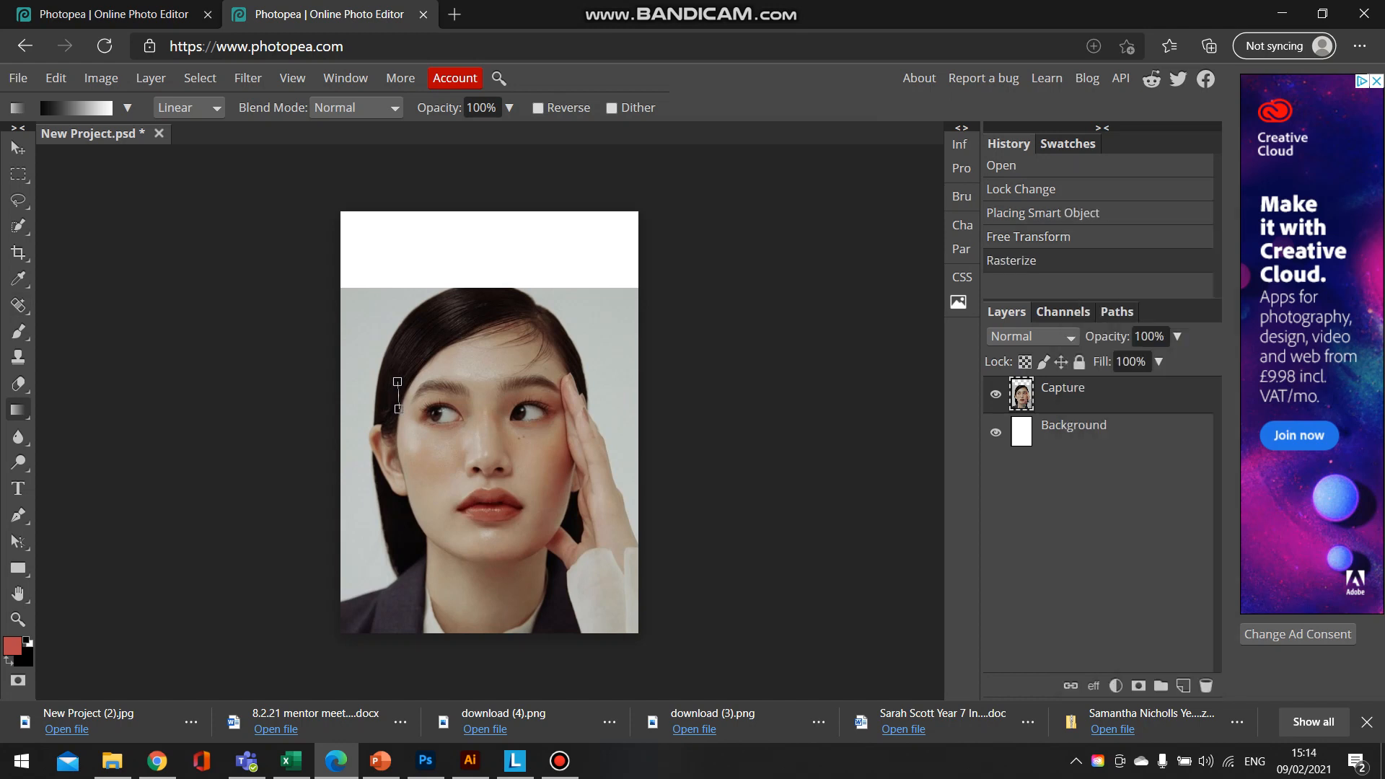
drag(395, 393, 398, 408)
key(ctrl+z)
click(18, 148)
mouse_move(490, 447)
mouse_down()
mouse_move(499, 412)
mouse_move(488, 440)
mouse_up()
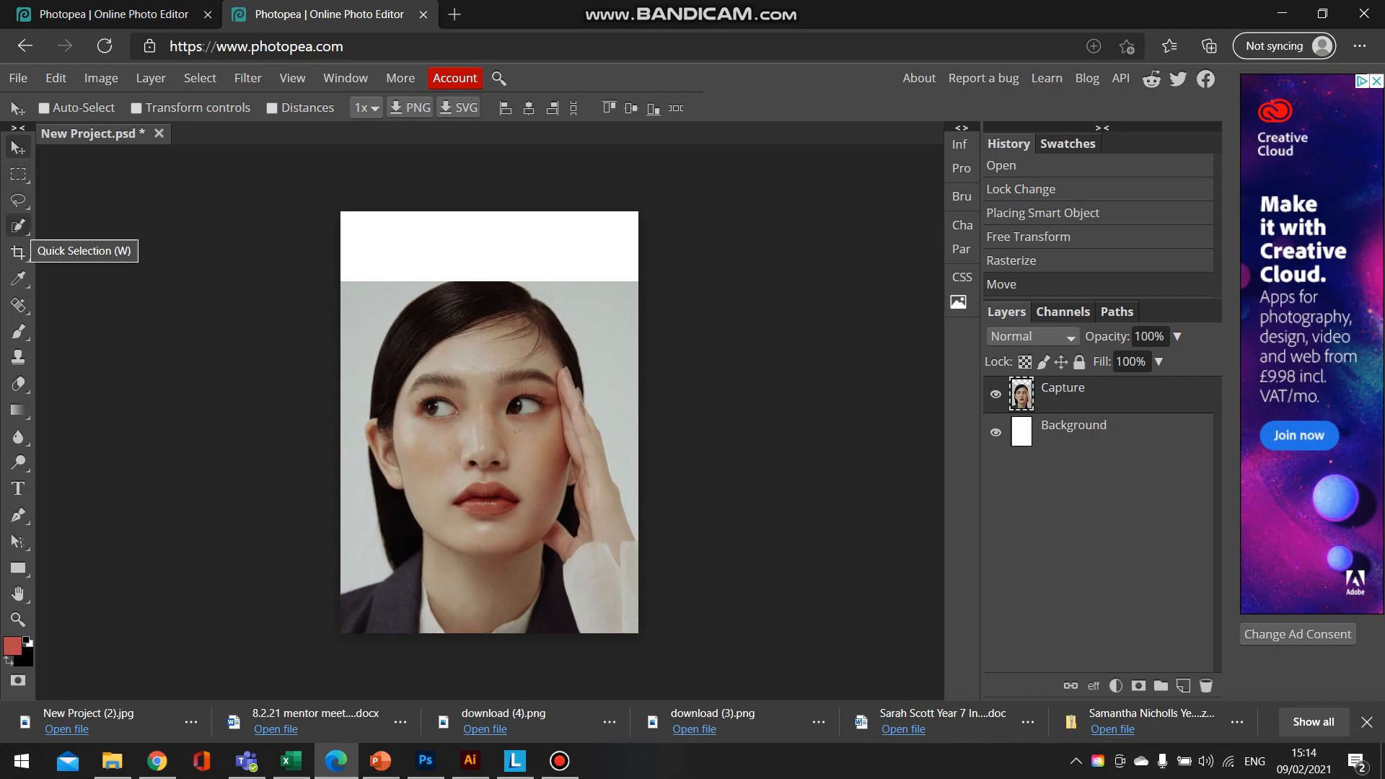
- Select the whole woman, including her hand and white sleeve, with Quick Selection
right_click(22, 226)
click(101, 254)
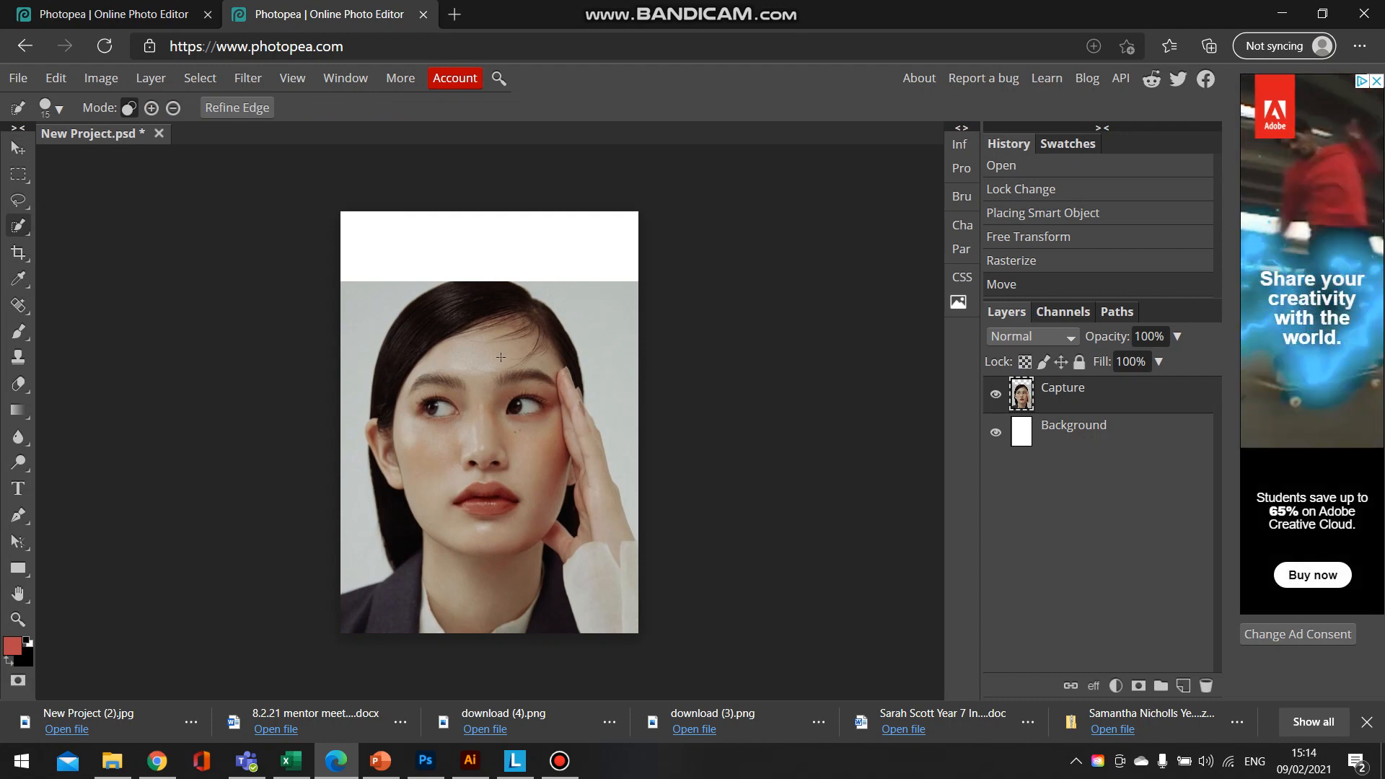
drag(548, 395, 500, 358)
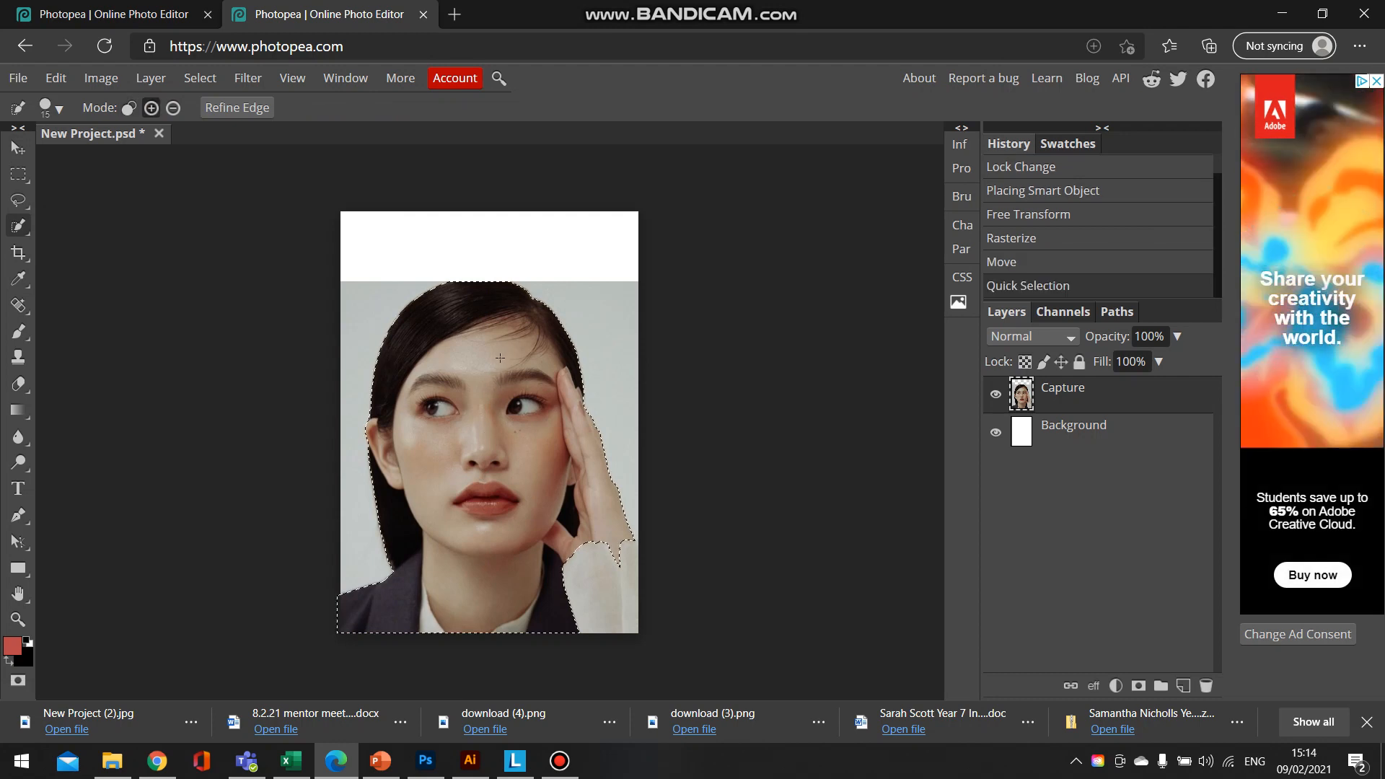
click(591, 580)
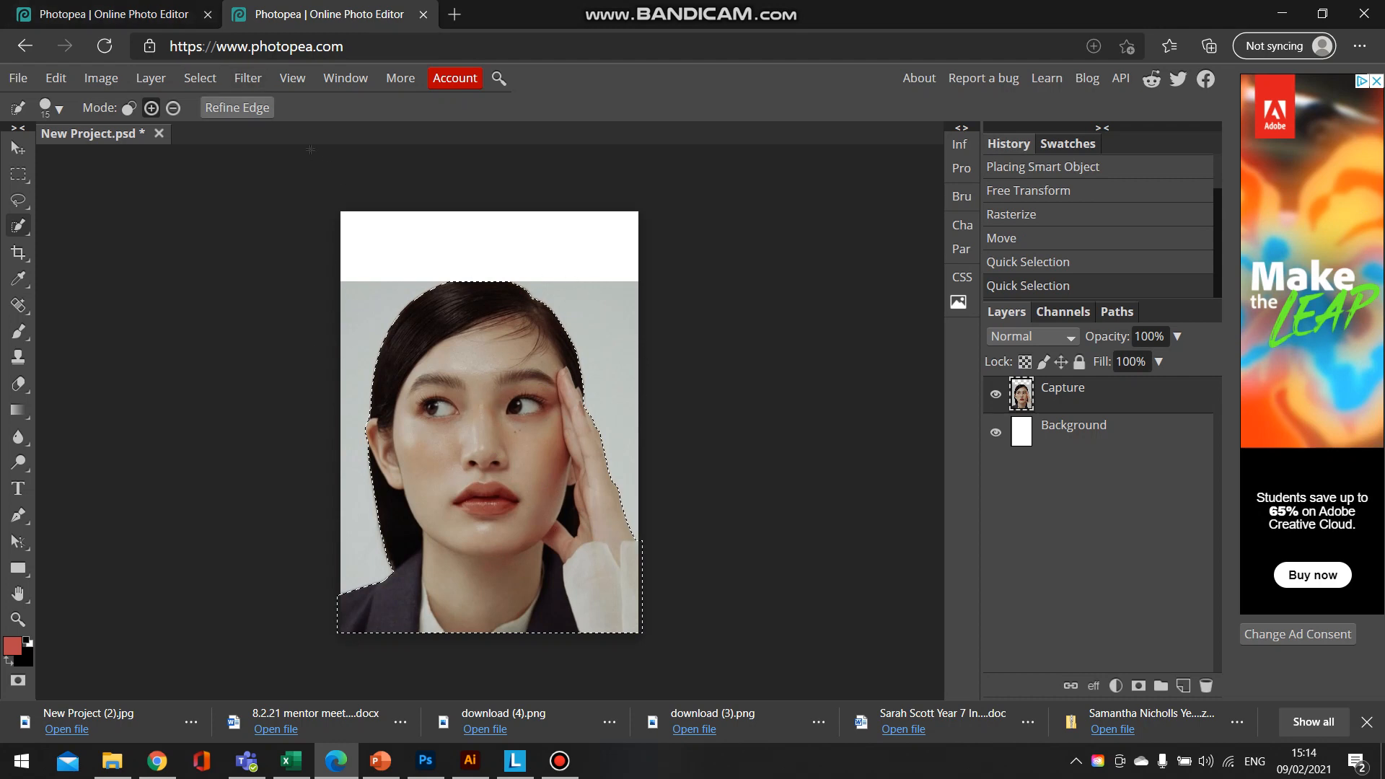
- Invert the selection to delete the grey backdrop around the woman, and with nothing selected move the cutout slightly downward
click(199, 78)
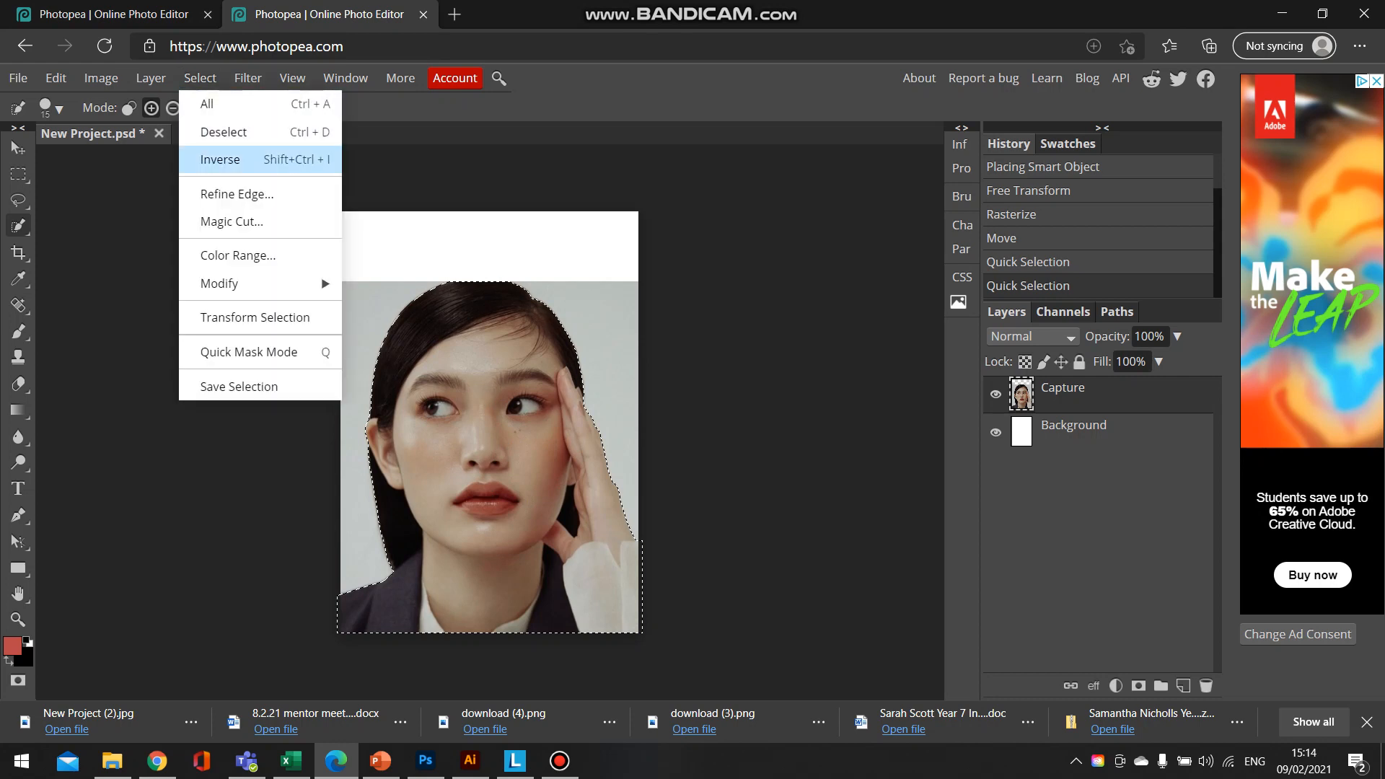
click(220, 159)
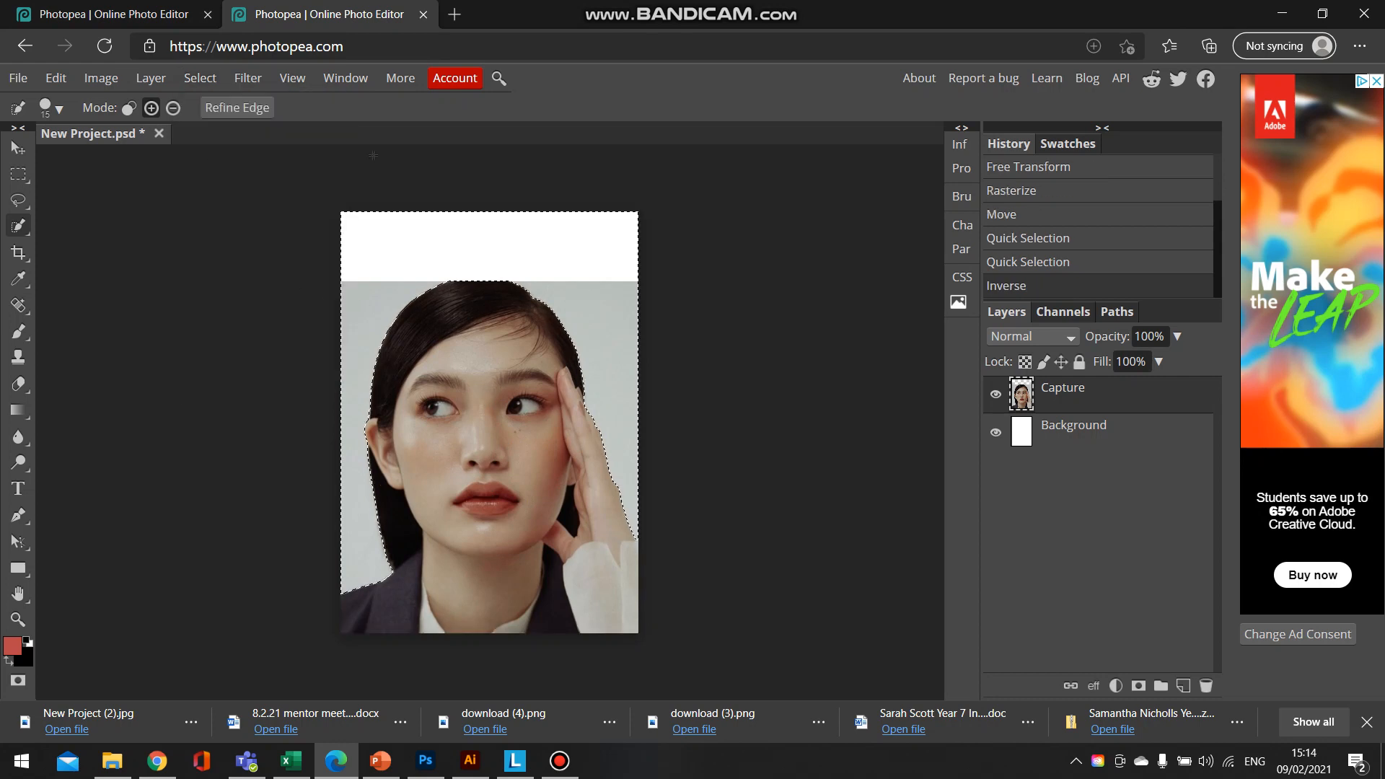
key(Delete)
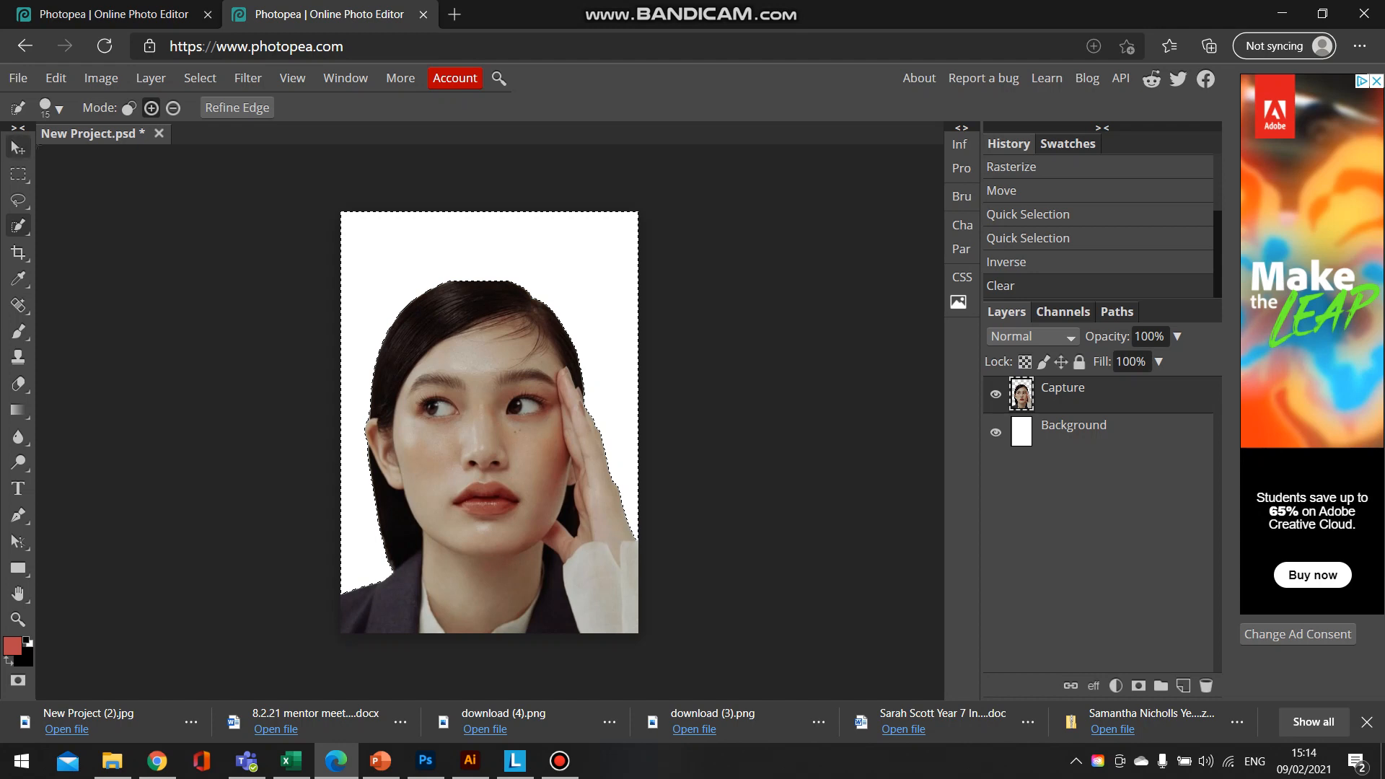
click(200, 78)
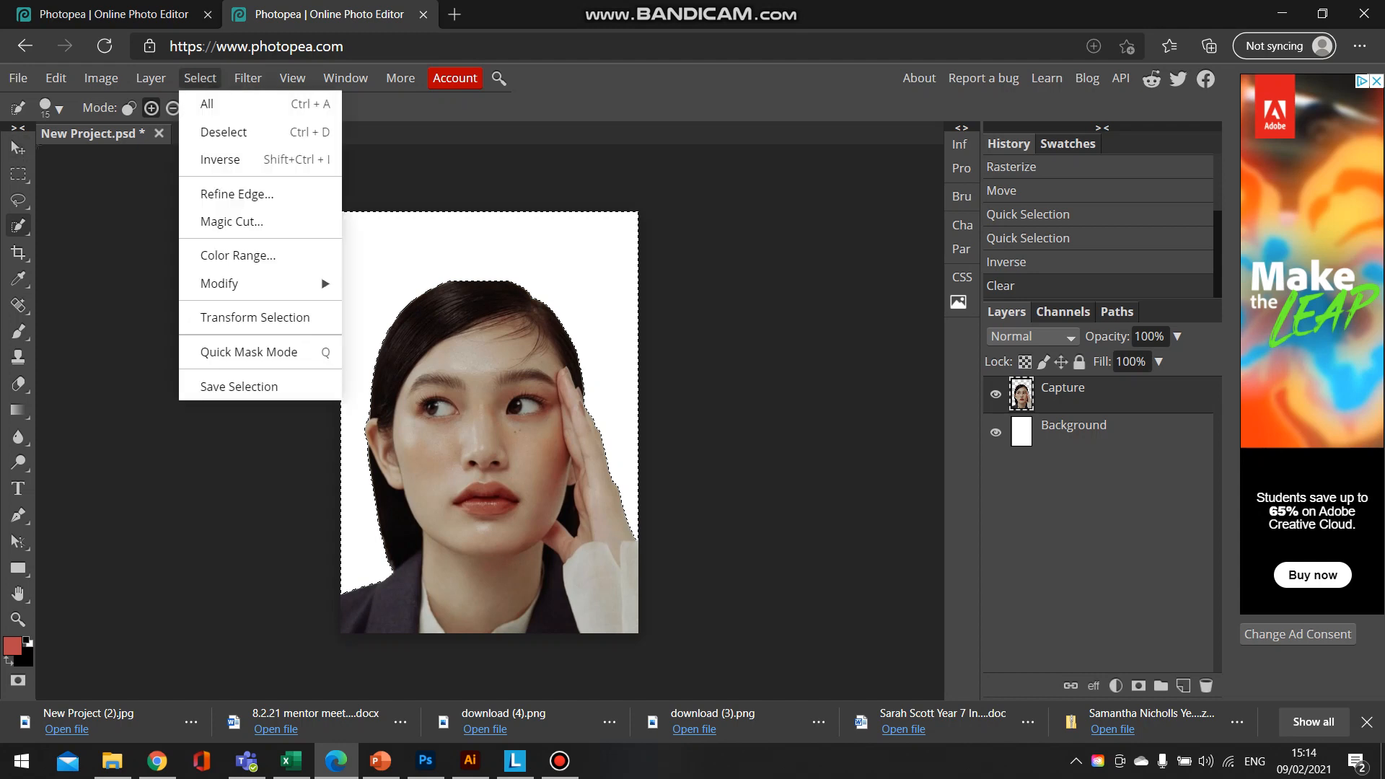
click(217, 130)
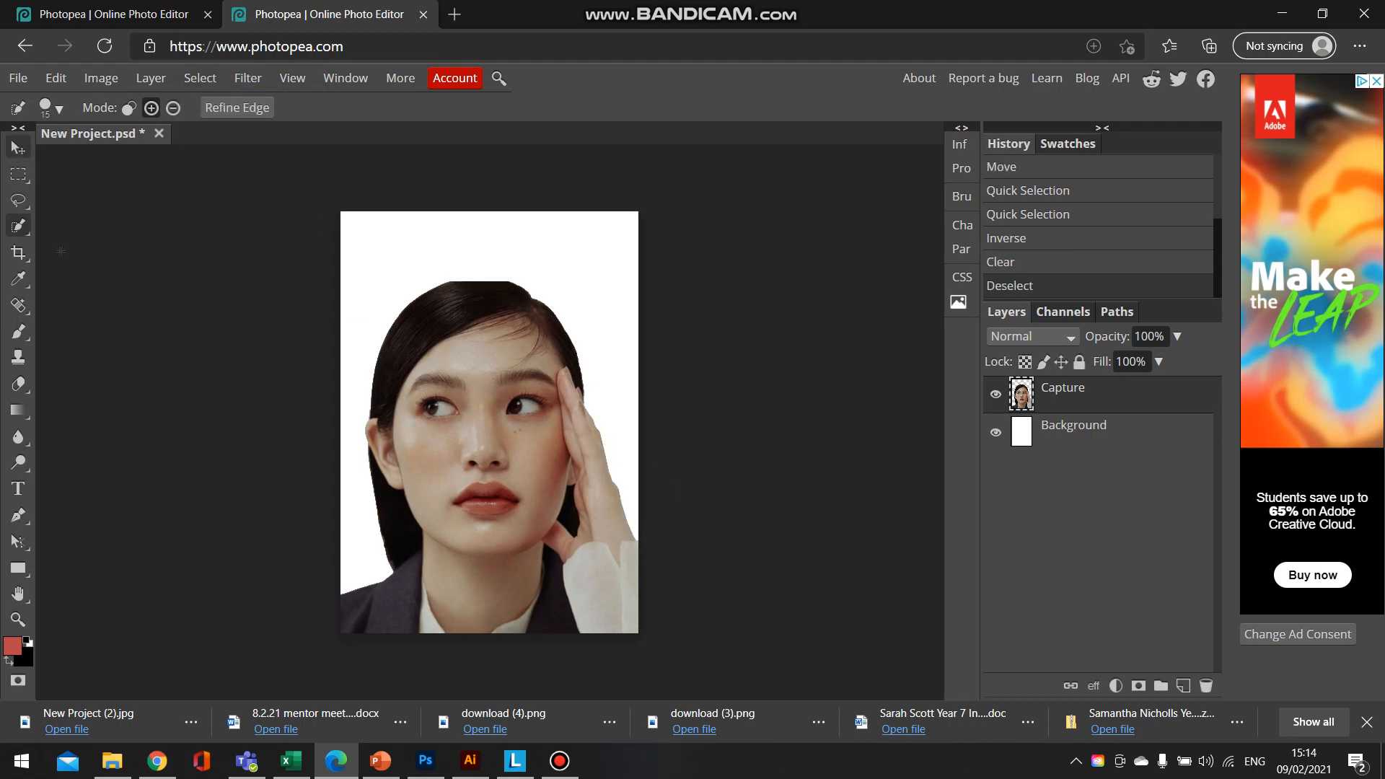
click(18, 148)
mouse_move(441, 477)
mouse_down()
mouse_move(427, 418)
mouse_move(364, 469)
mouse_move(439, 485)
mouse_up()
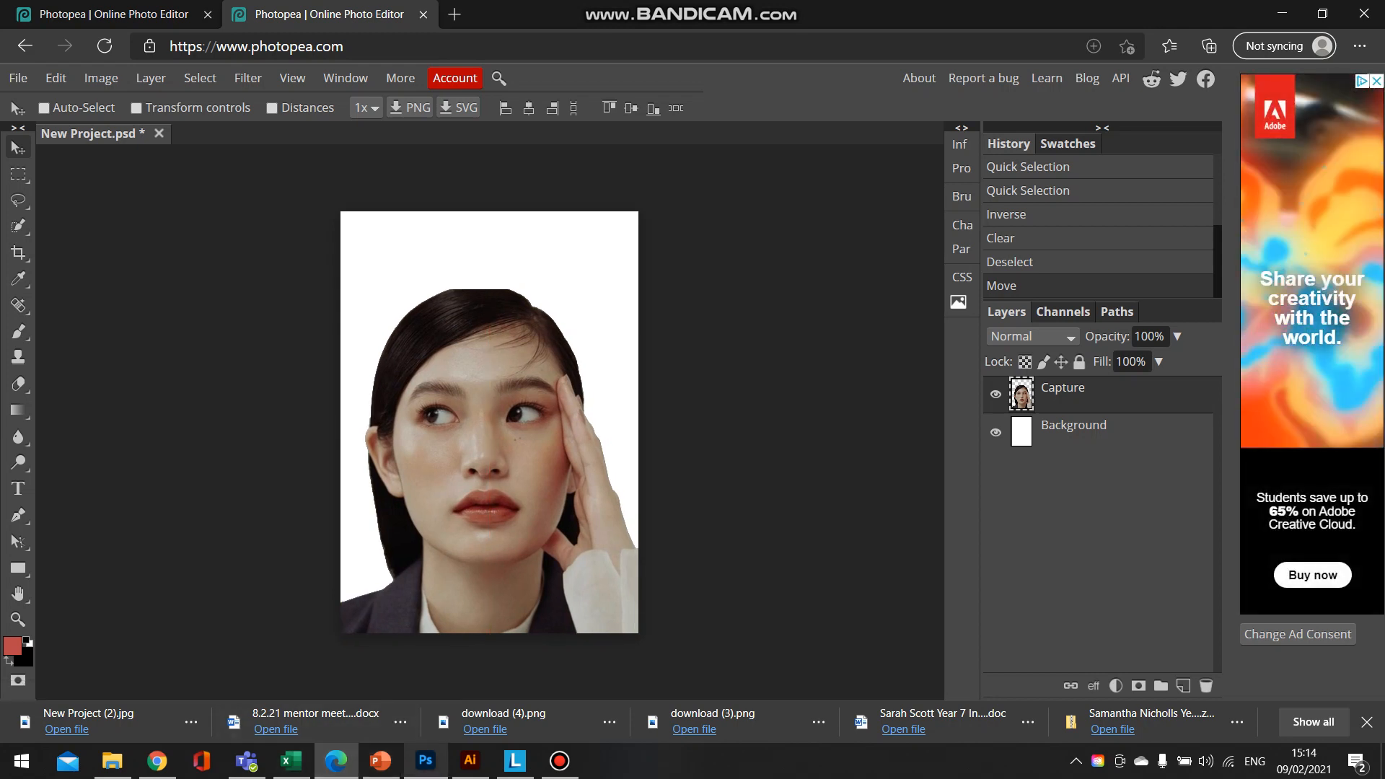
- Check the Antonio Mora reference images in Photoshop again and come back to the Photopea project
click(425, 760)
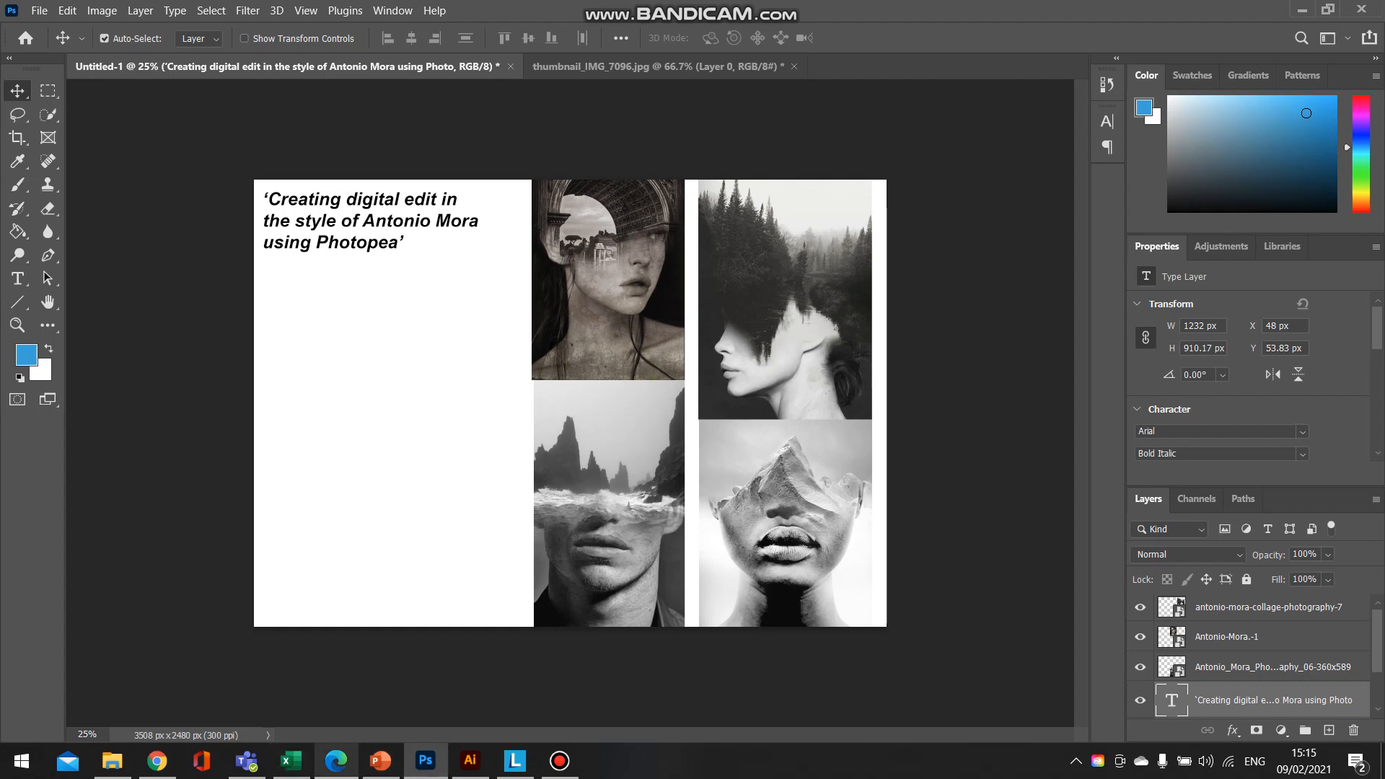
click(336, 760)
- Place the landscape photo thumbnail_IMG_7645 above the portrait and enlarge it to cover the whole page
click(18, 78)
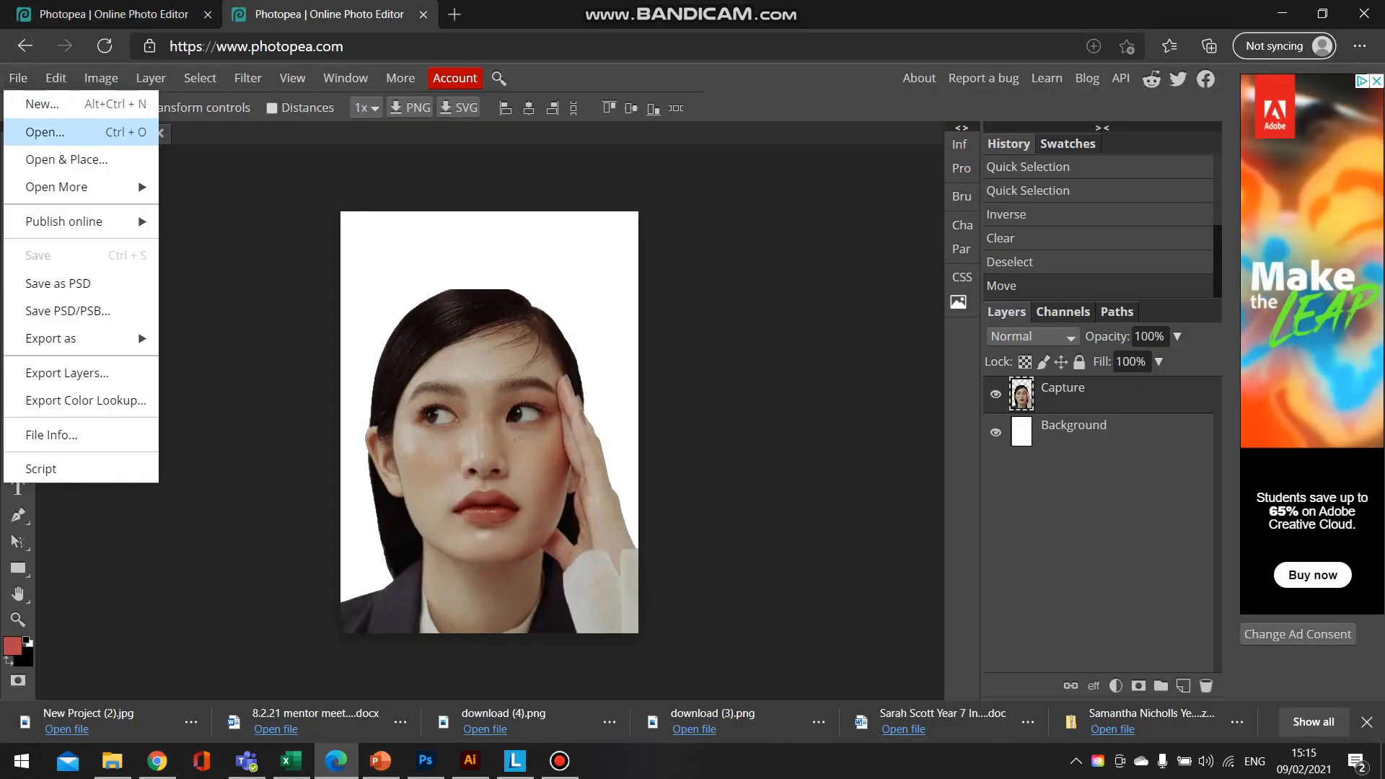
click(67, 159)
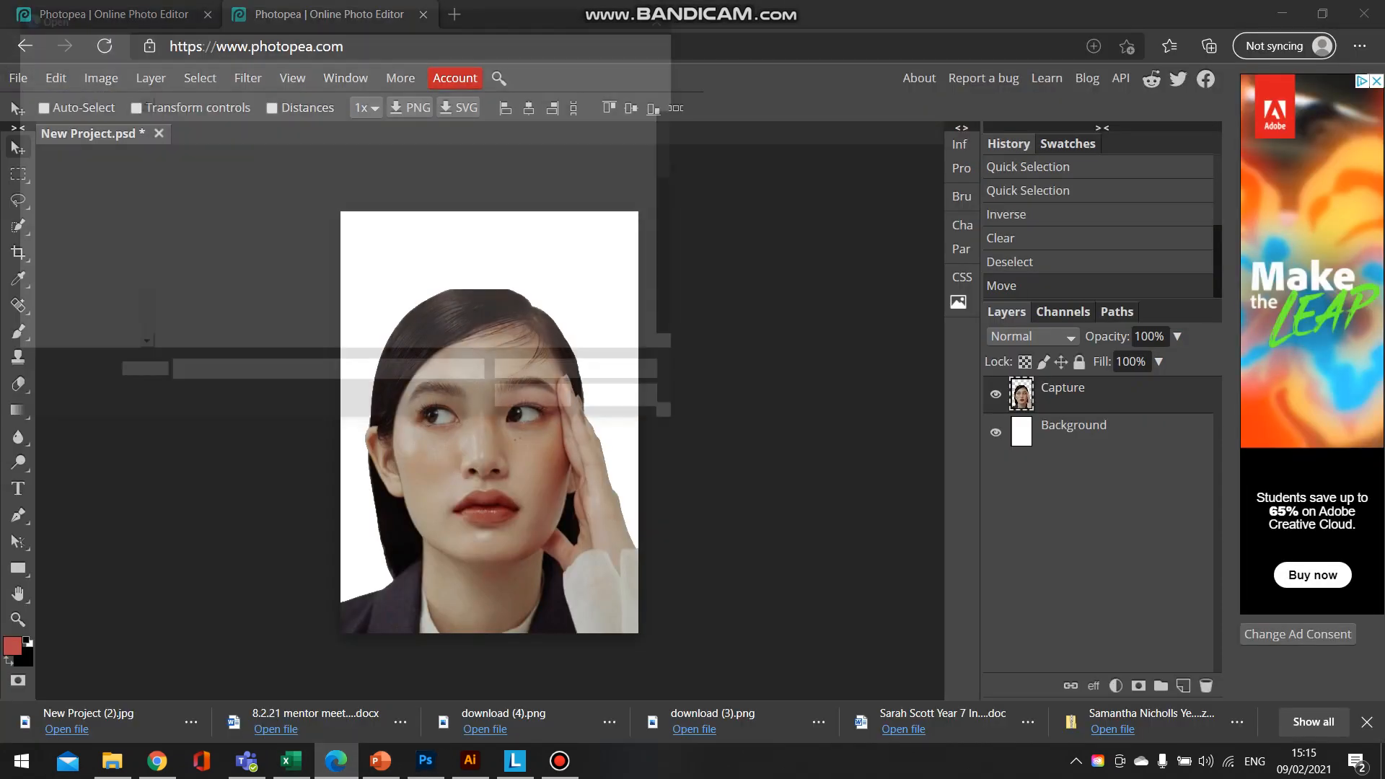
scroll(606, 216, down, 5)
double_click(608, 173)
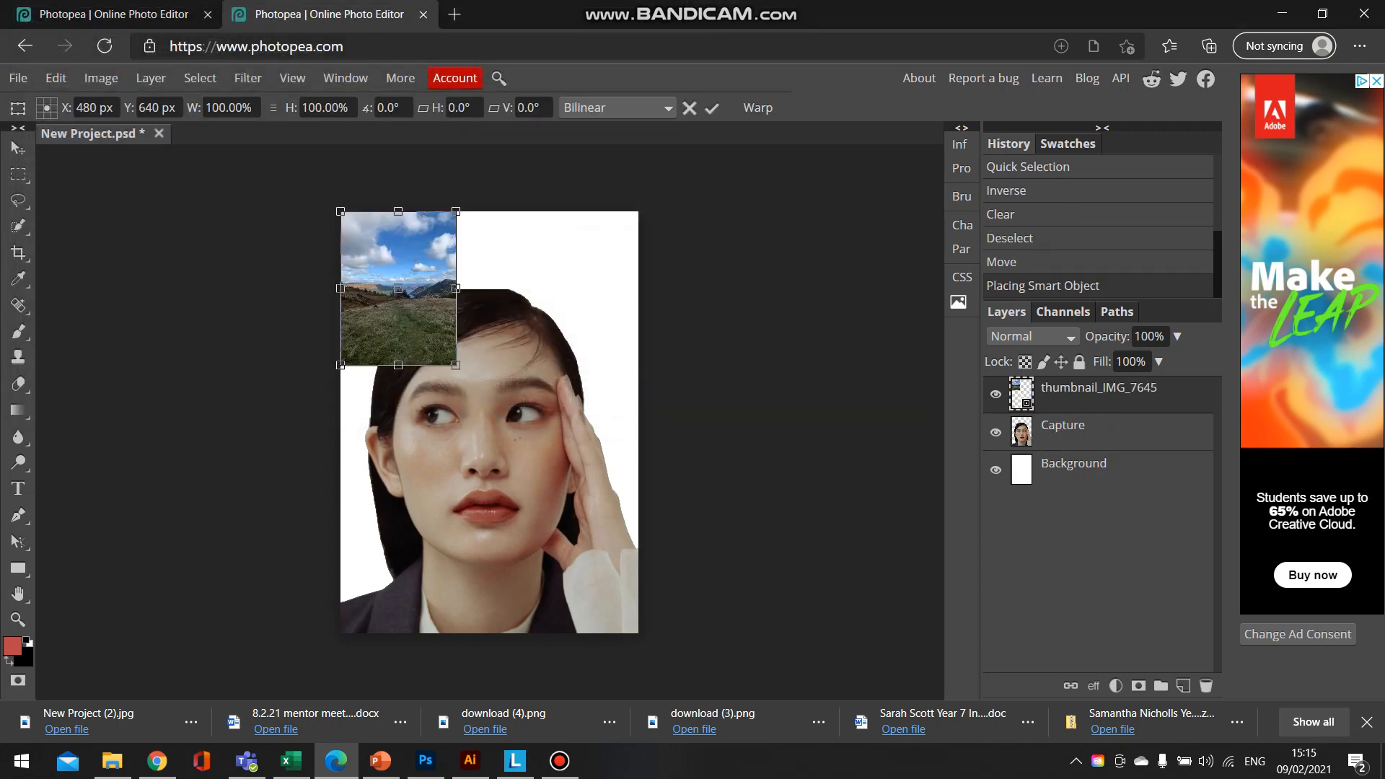
drag(456, 365, 678, 662)
drag(562, 534, 536, 530)
key(Return)
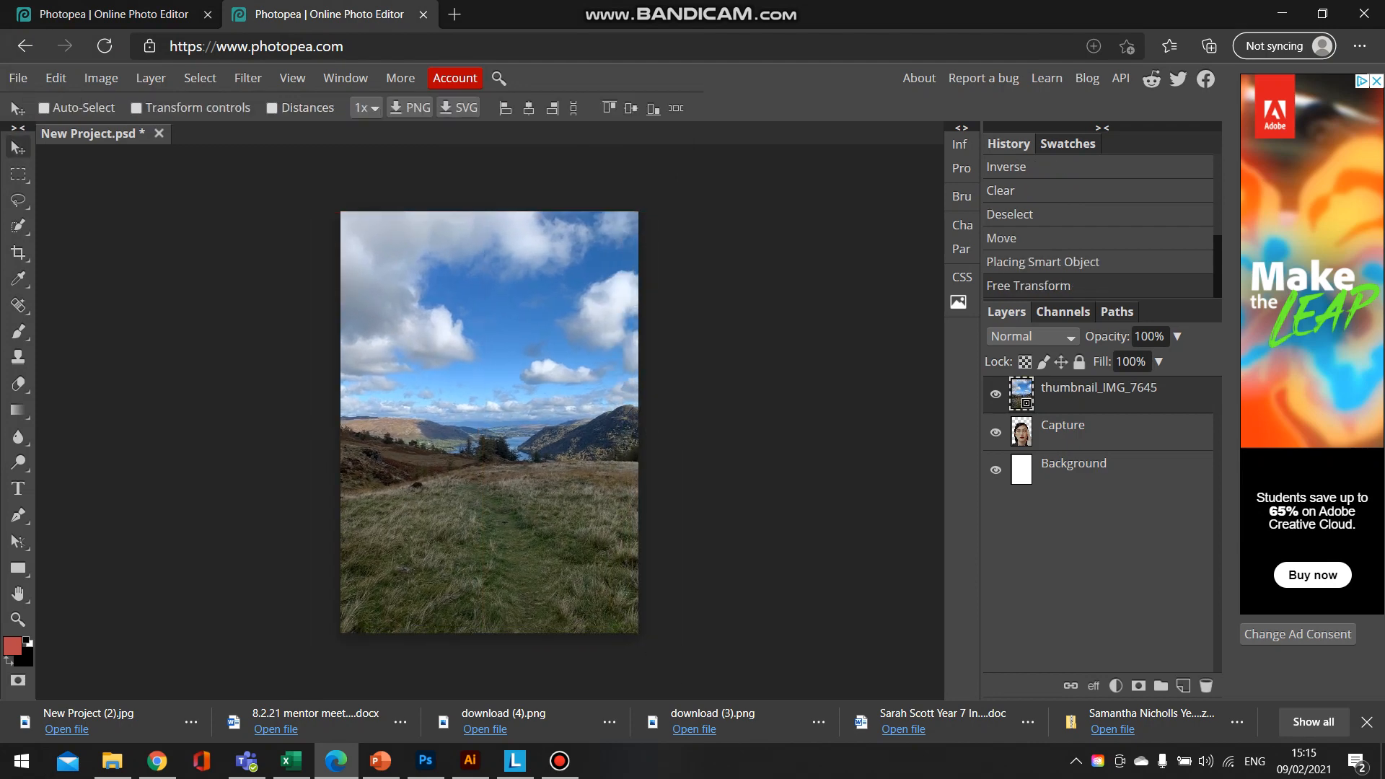
- Toggle the landscape layer's visibility to compare it with the portrait underneath, leaving it shown
click(996, 394)
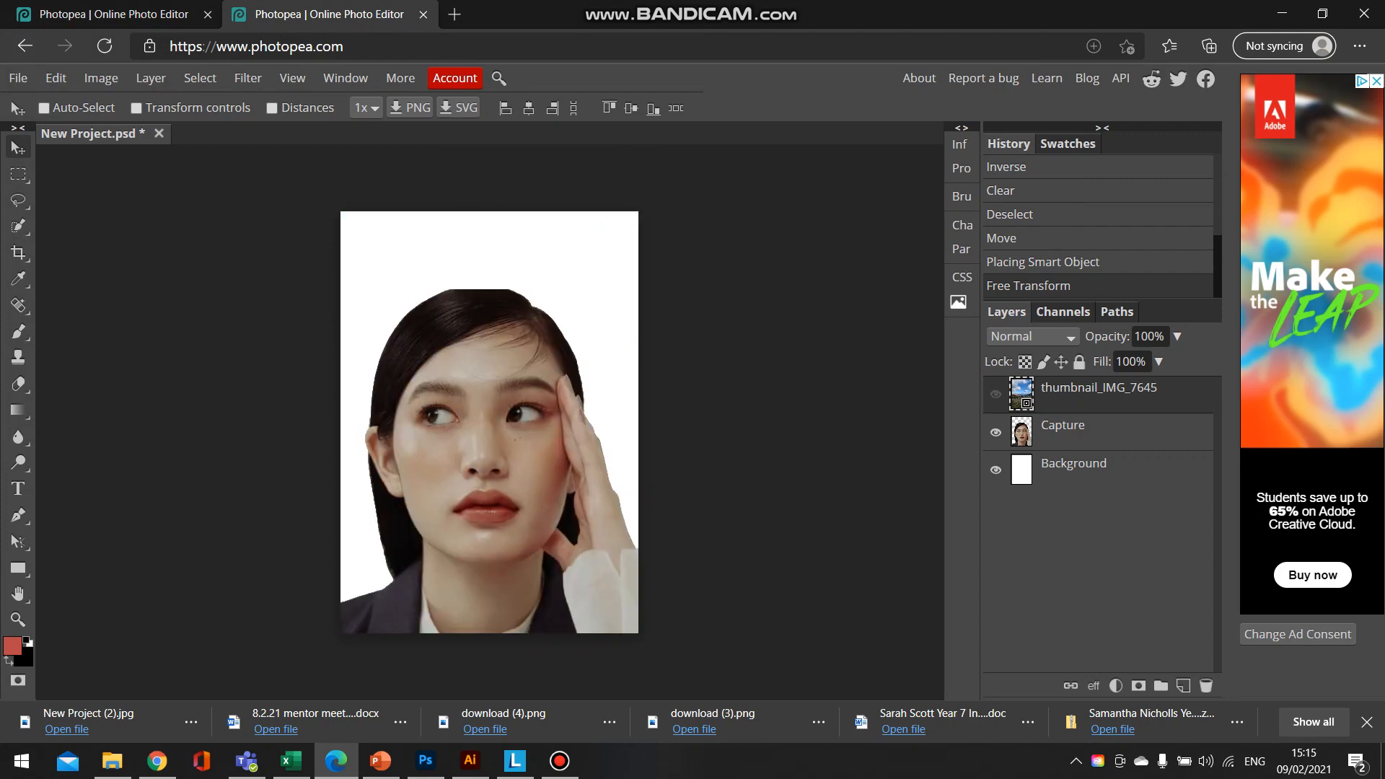
click(995, 394)
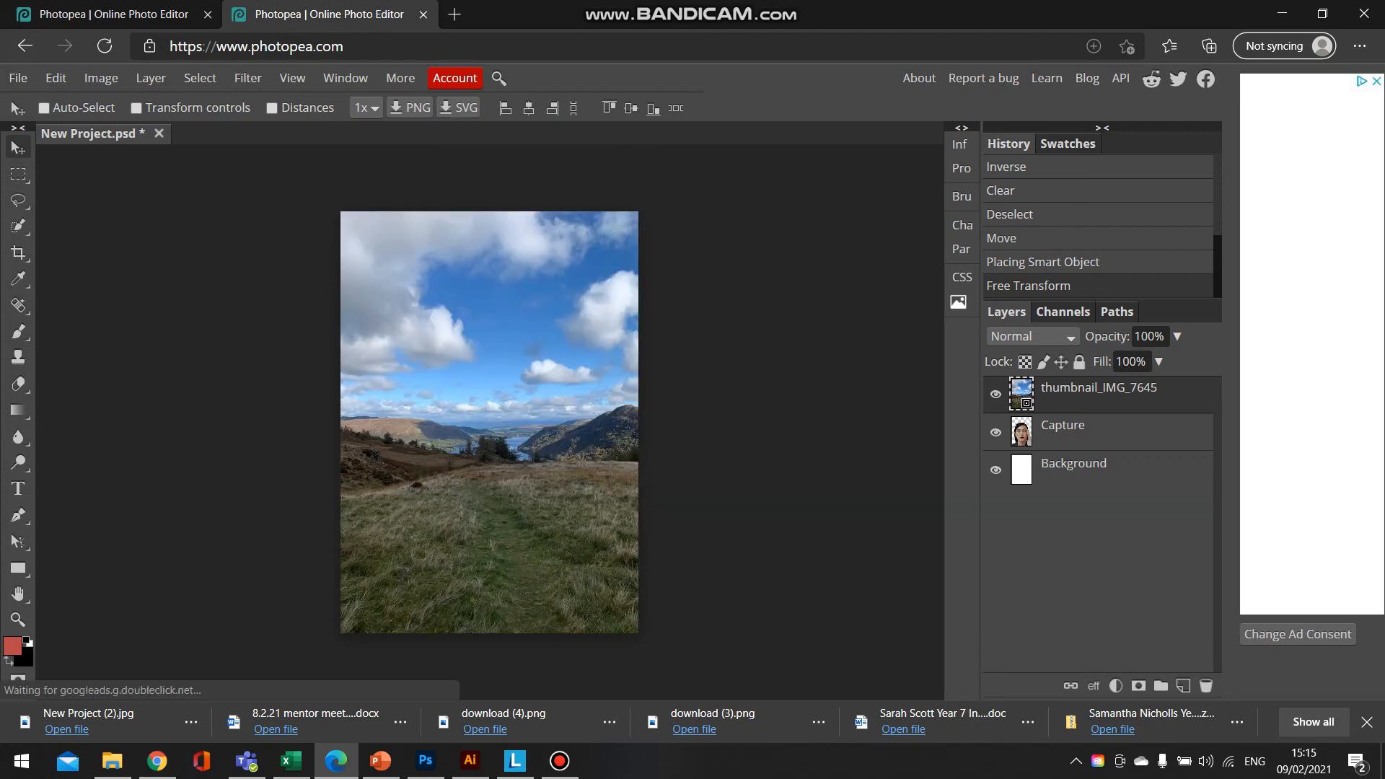
click(996, 394)
click(995, 393)
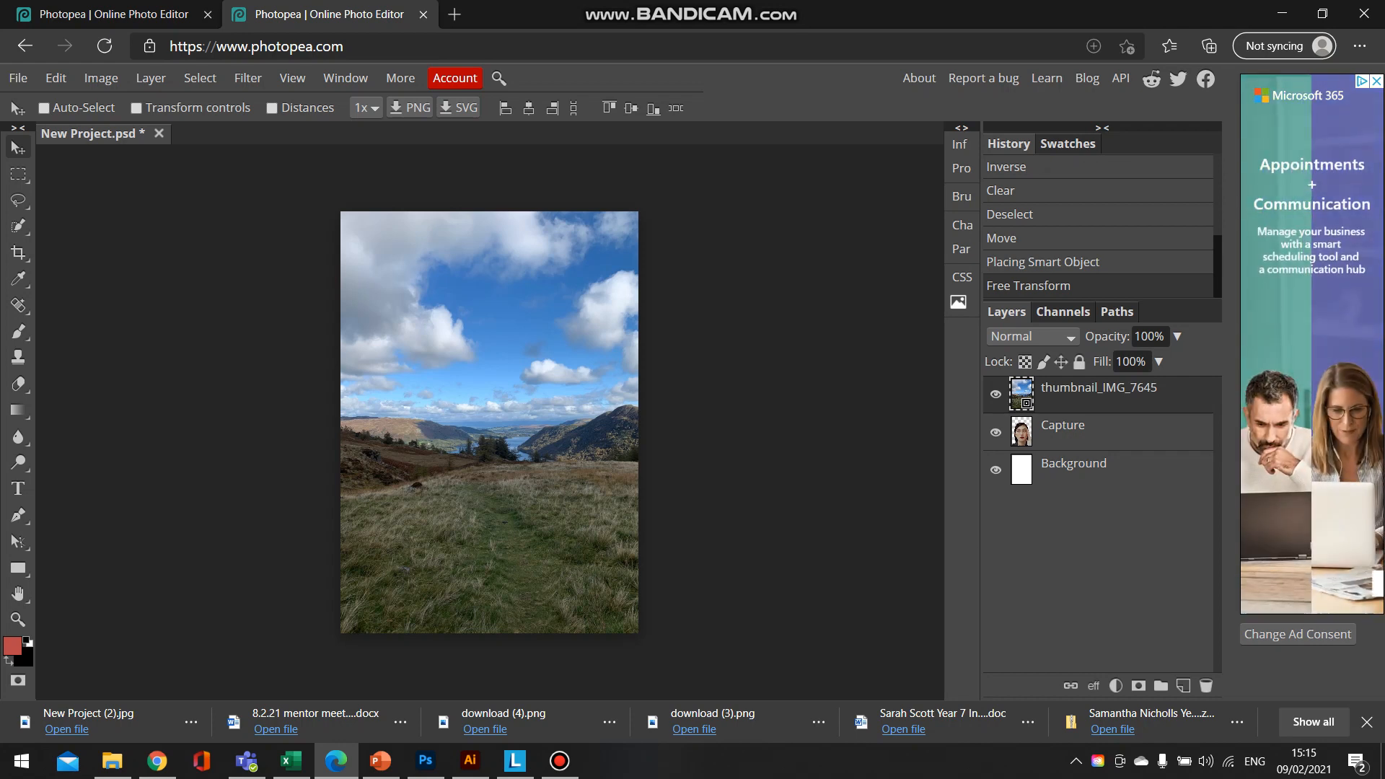
- Rasterize the thumbnail_IMG_7645 layer and add a raster mask to it, keeping the mask active for editing
right_click(1054, 397)
click(1098, 399)
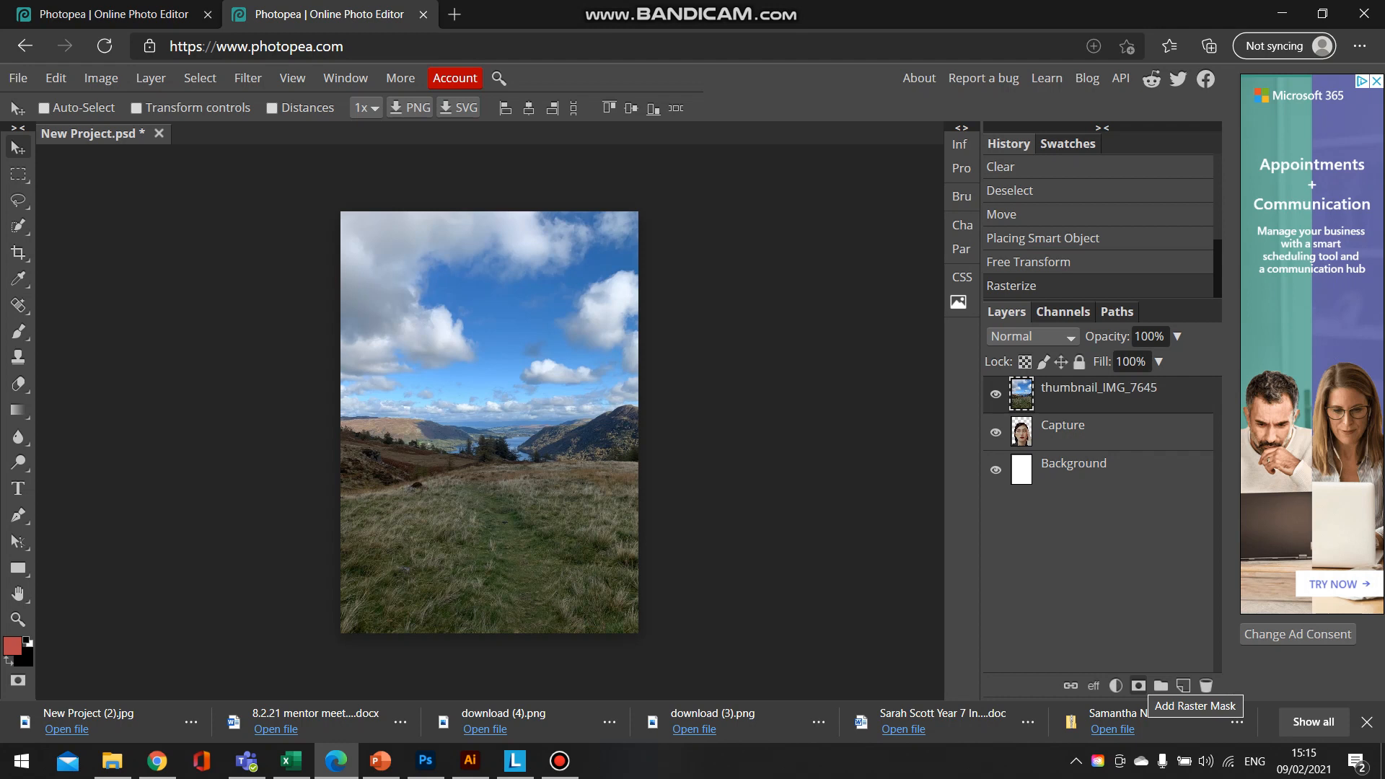
click(1138, 685)
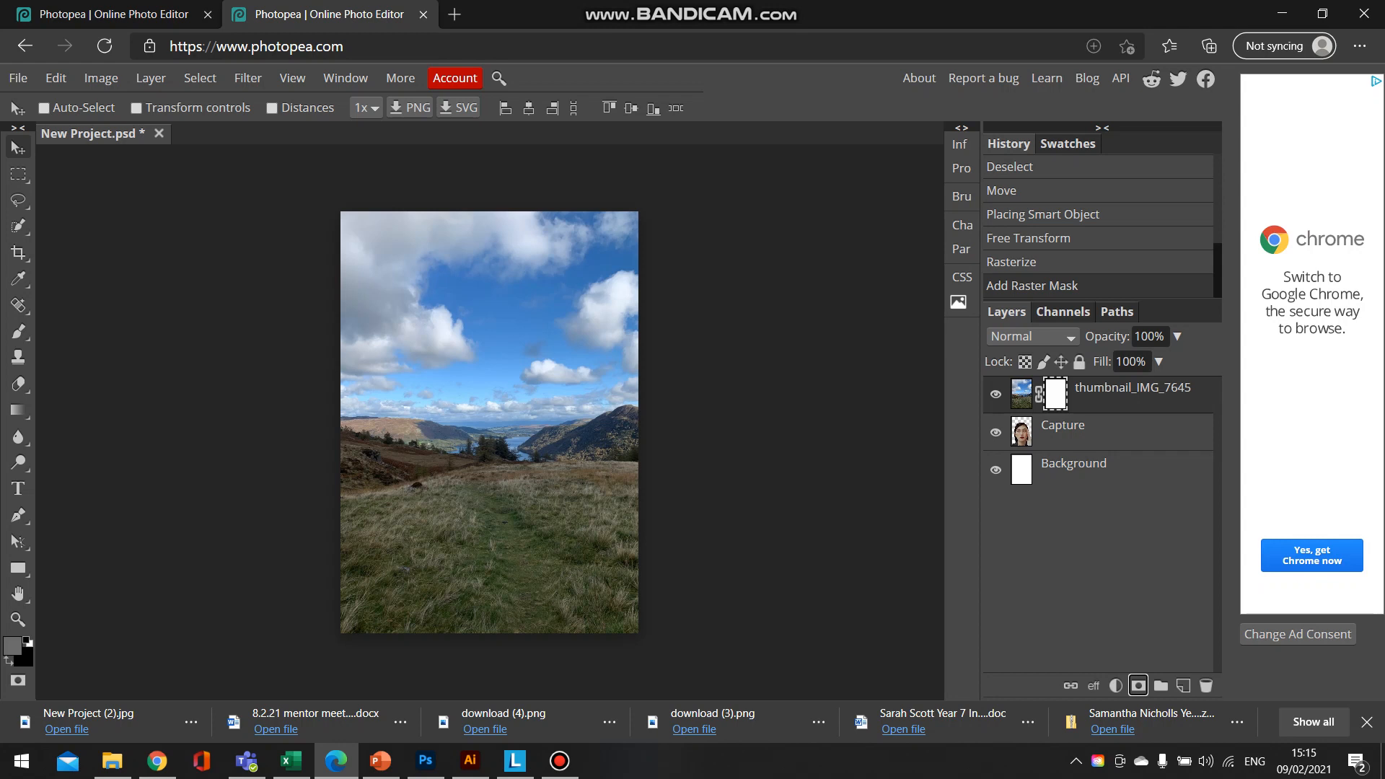
click(1021, 395)
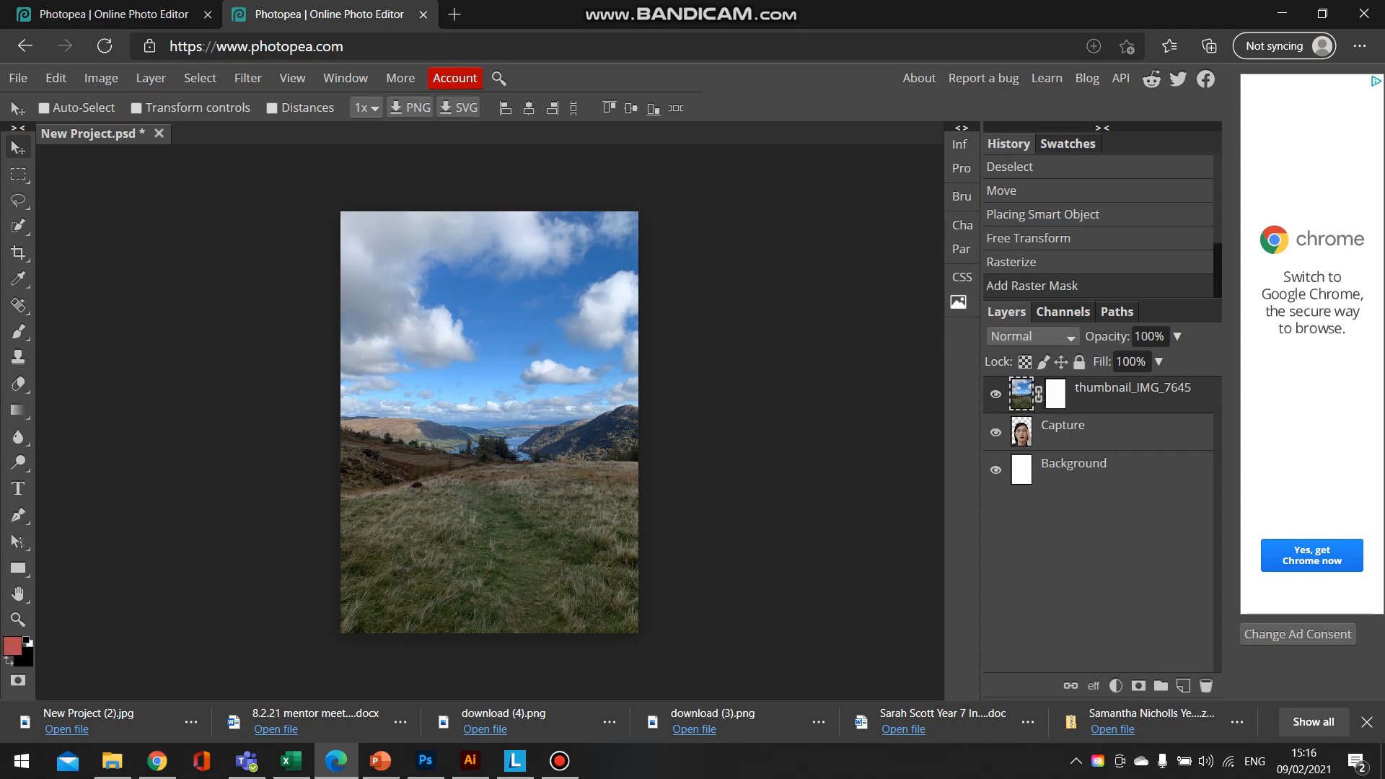
click(1055, 395)
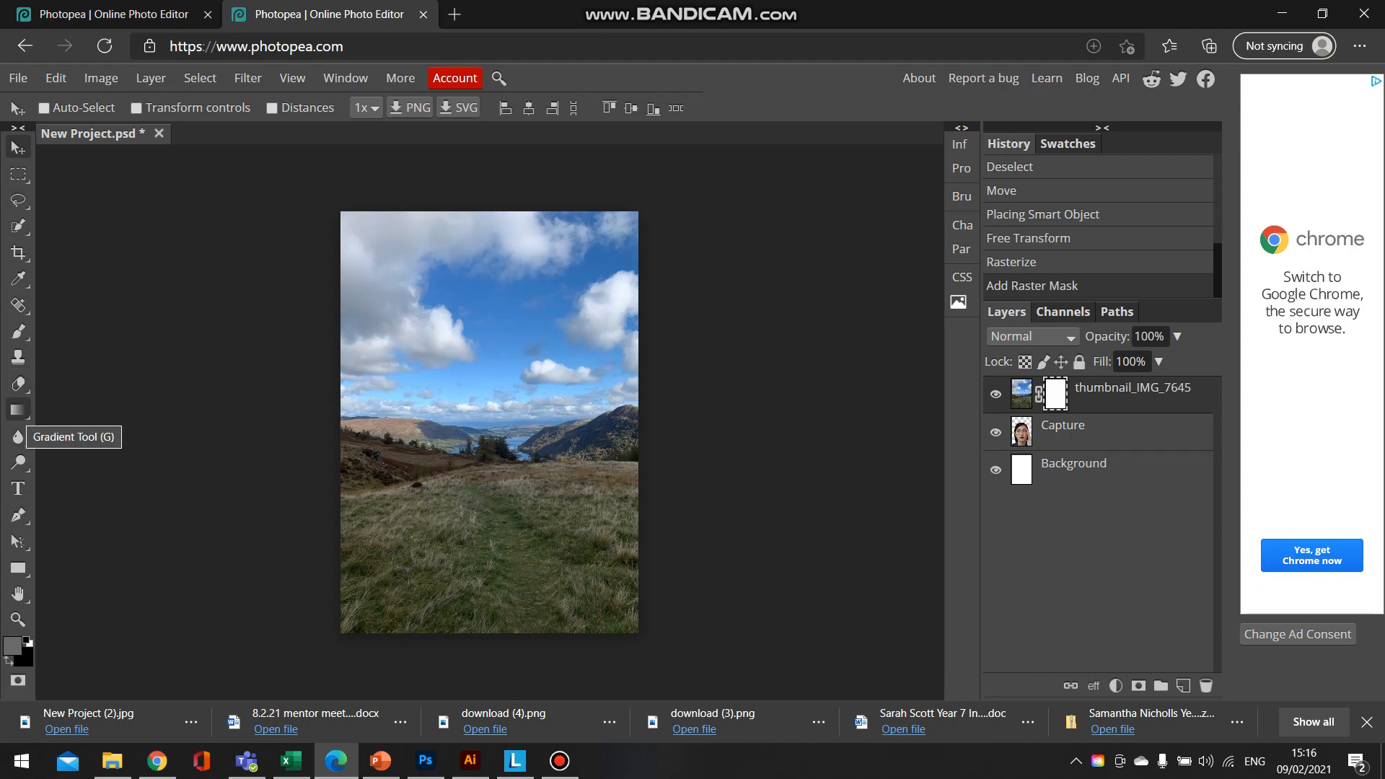
- Choose the Gradient tool with the linear black-to-white gradient, Normal blend mode and 100% opacity for the landscape mask
click(18, 410)
click(101, 411)
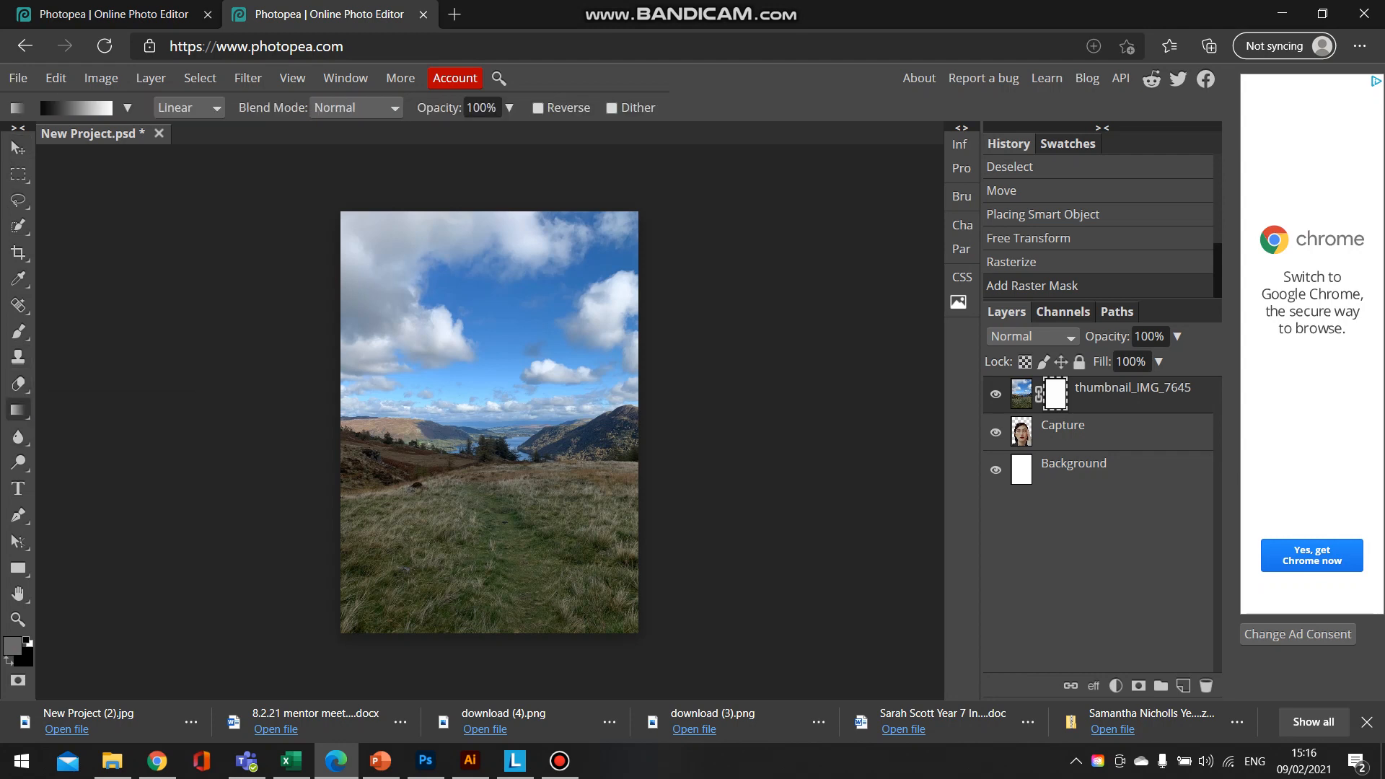
click(127, 108)
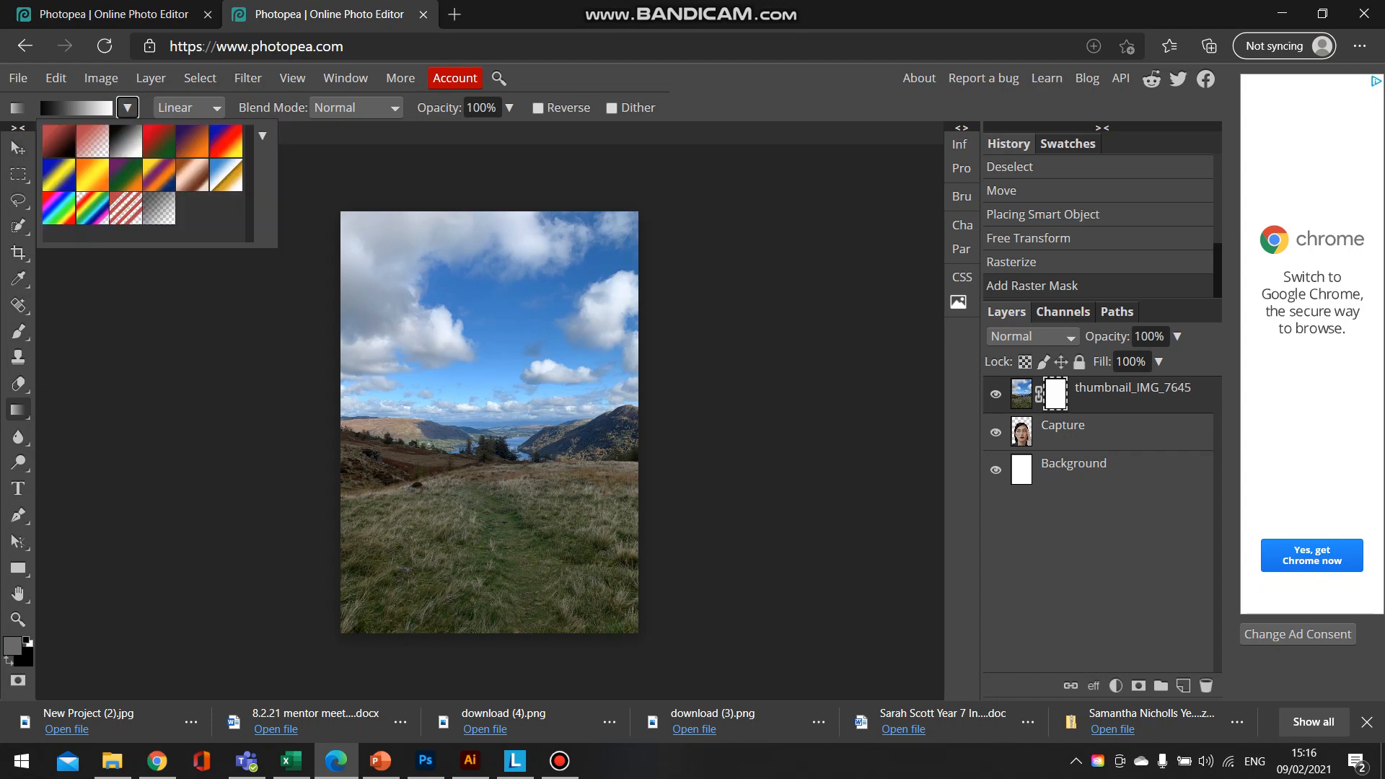
click(126, 107)
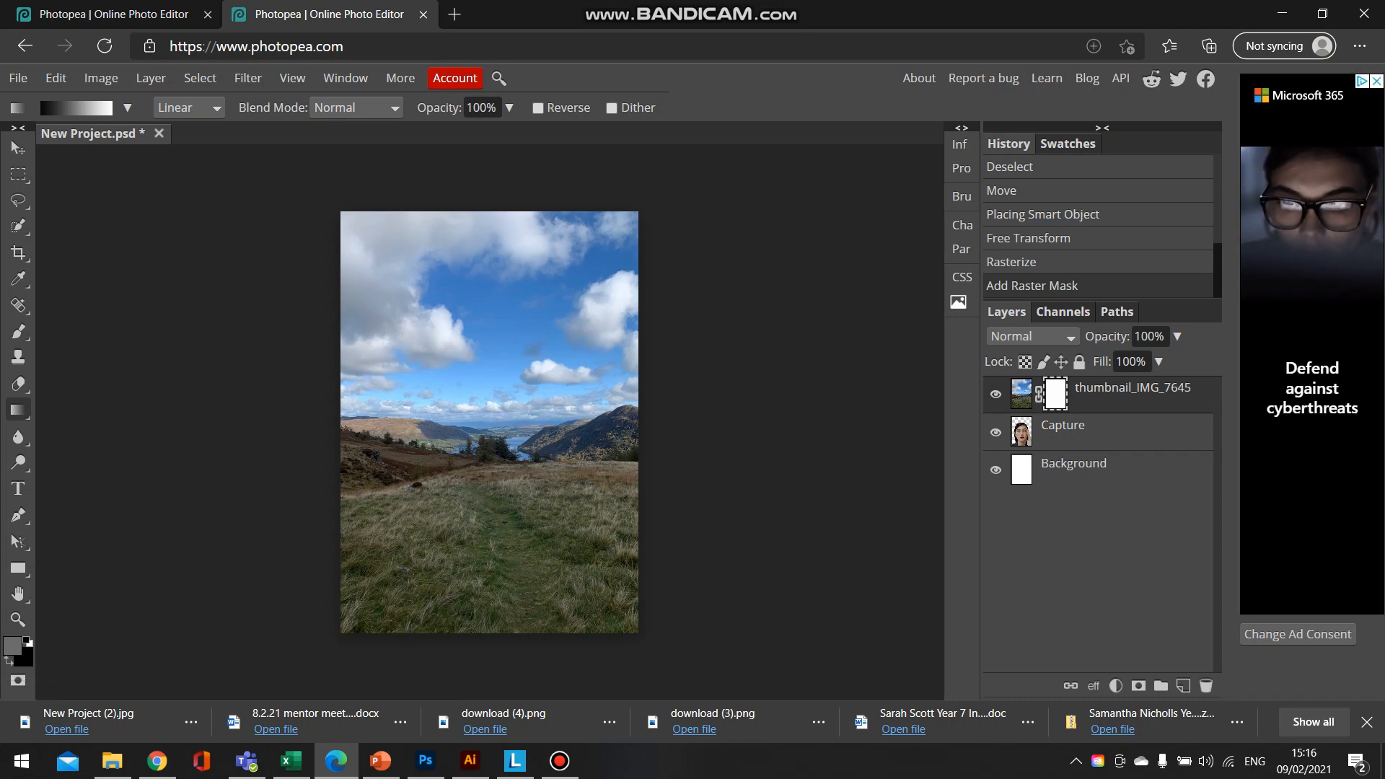
- Try downward gradients of different lengths on the landscape mask to fade the sky into the portrait's upper face
drag(489, 345, 490, 528)
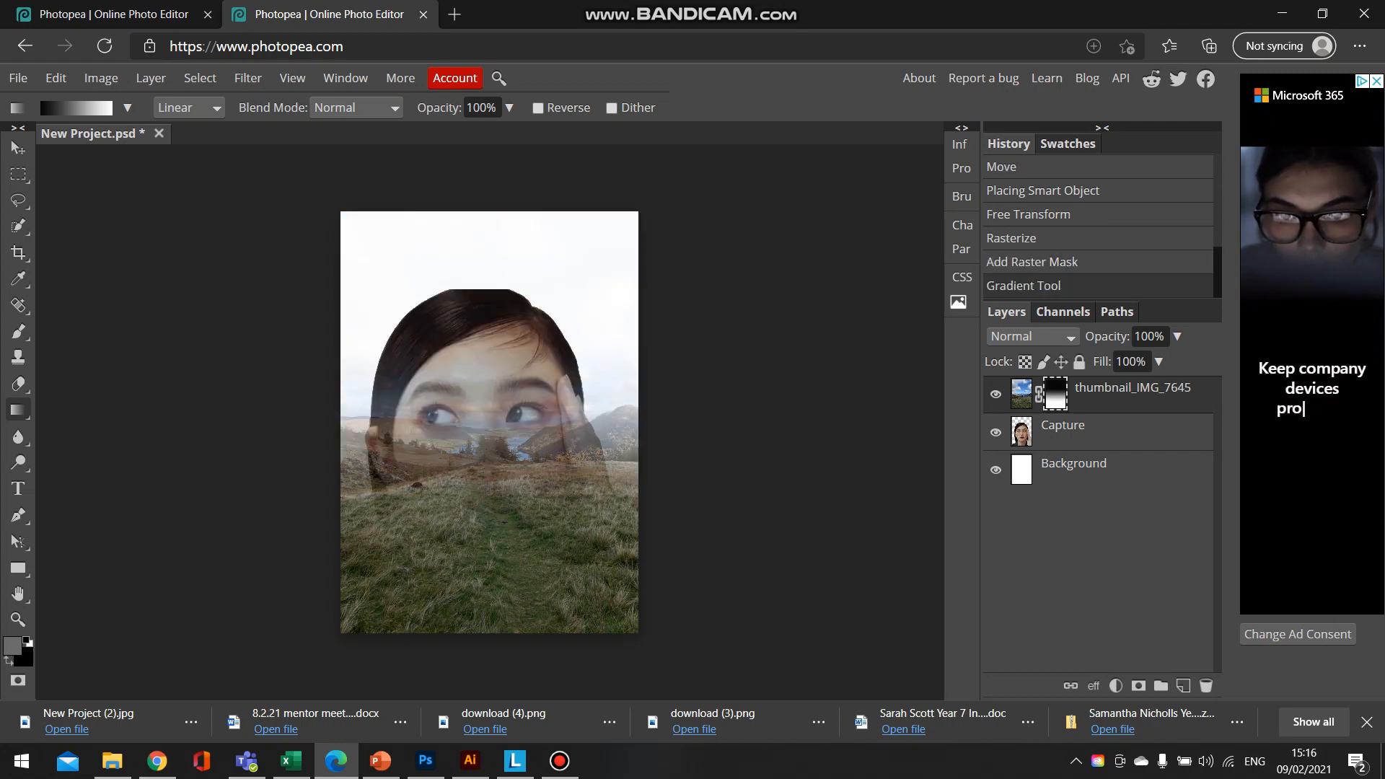
drag(489, 387, 490, 513)
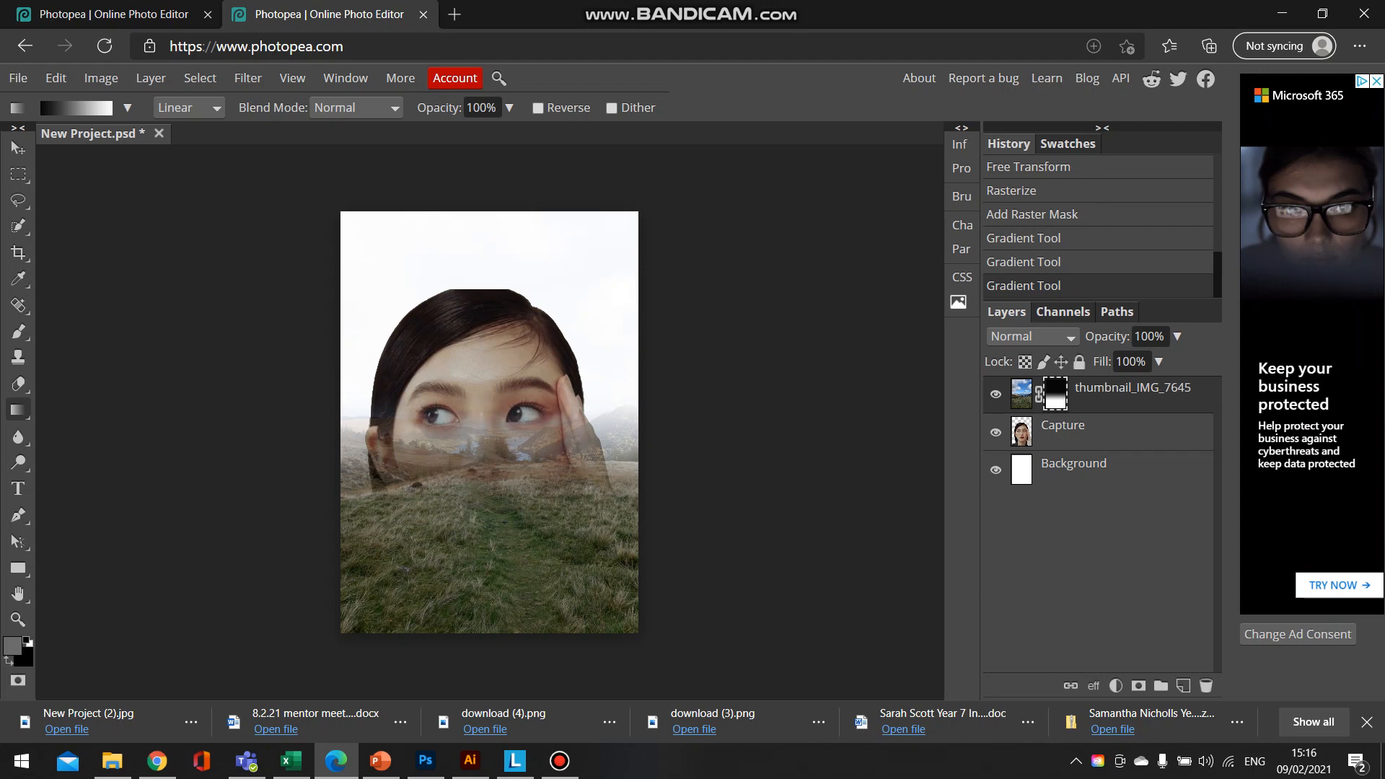
drag(481, 317, 481, 498)
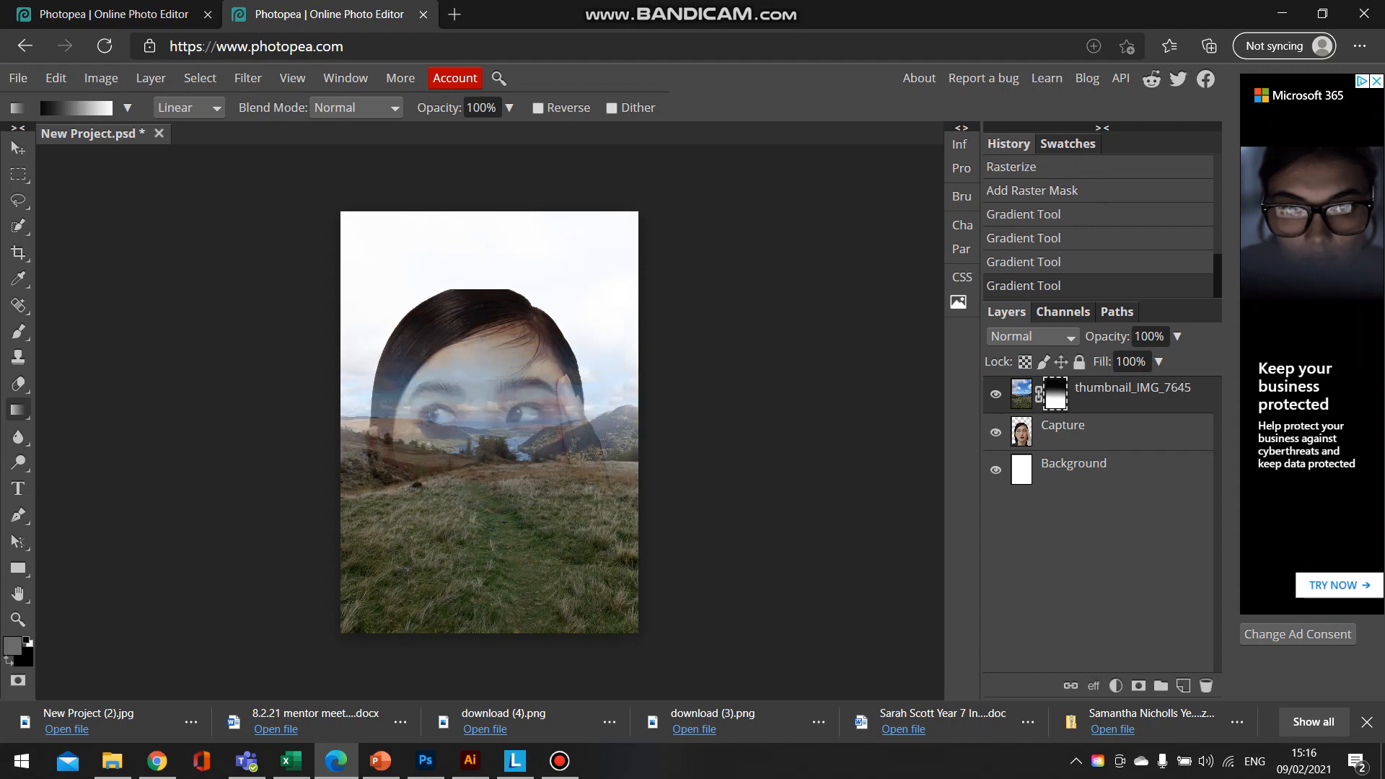
- Redraw the mask gradient upward, finishing with a short blend just below the horizon so the landscape replaces the head above the nose
drag(483, 373, 483, 520)
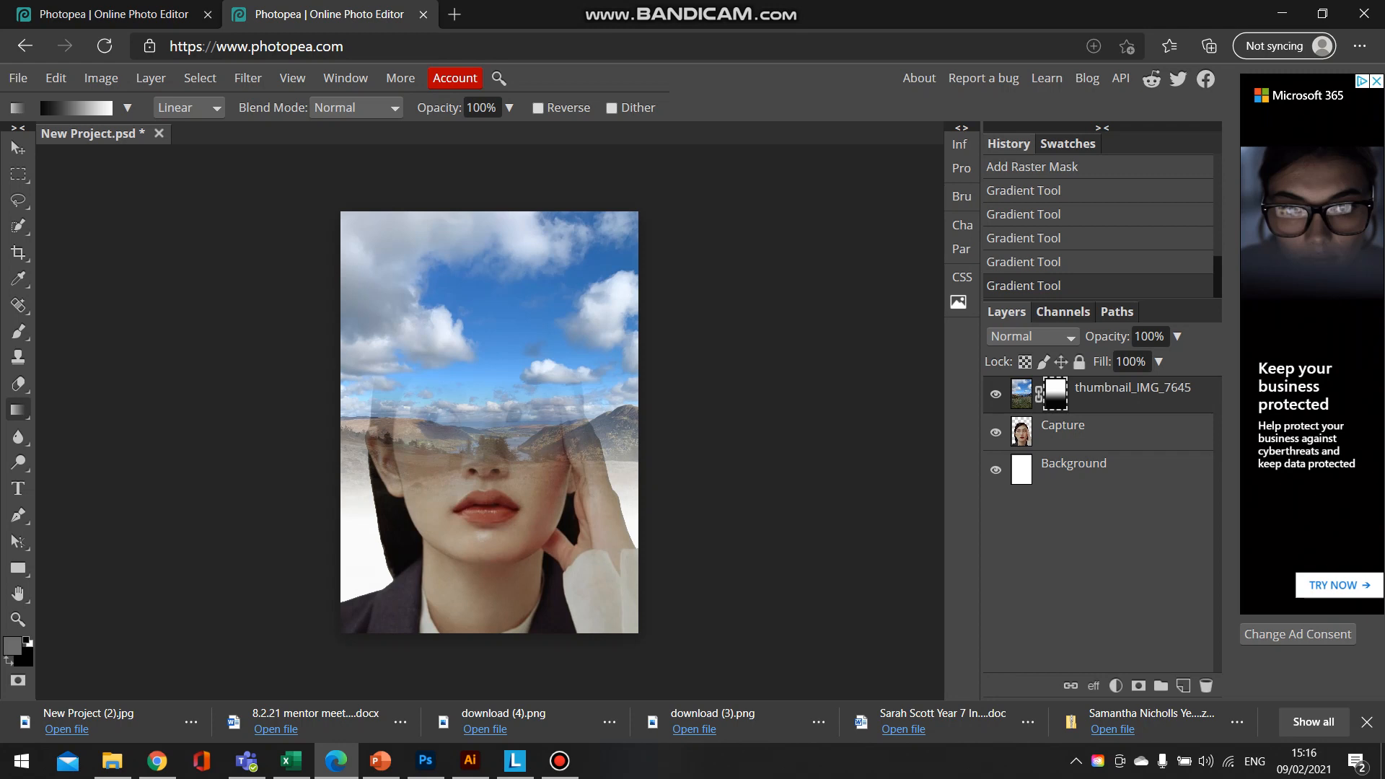
drag(489, 483, 489, 396)
drag(476, 447, 480, 411)
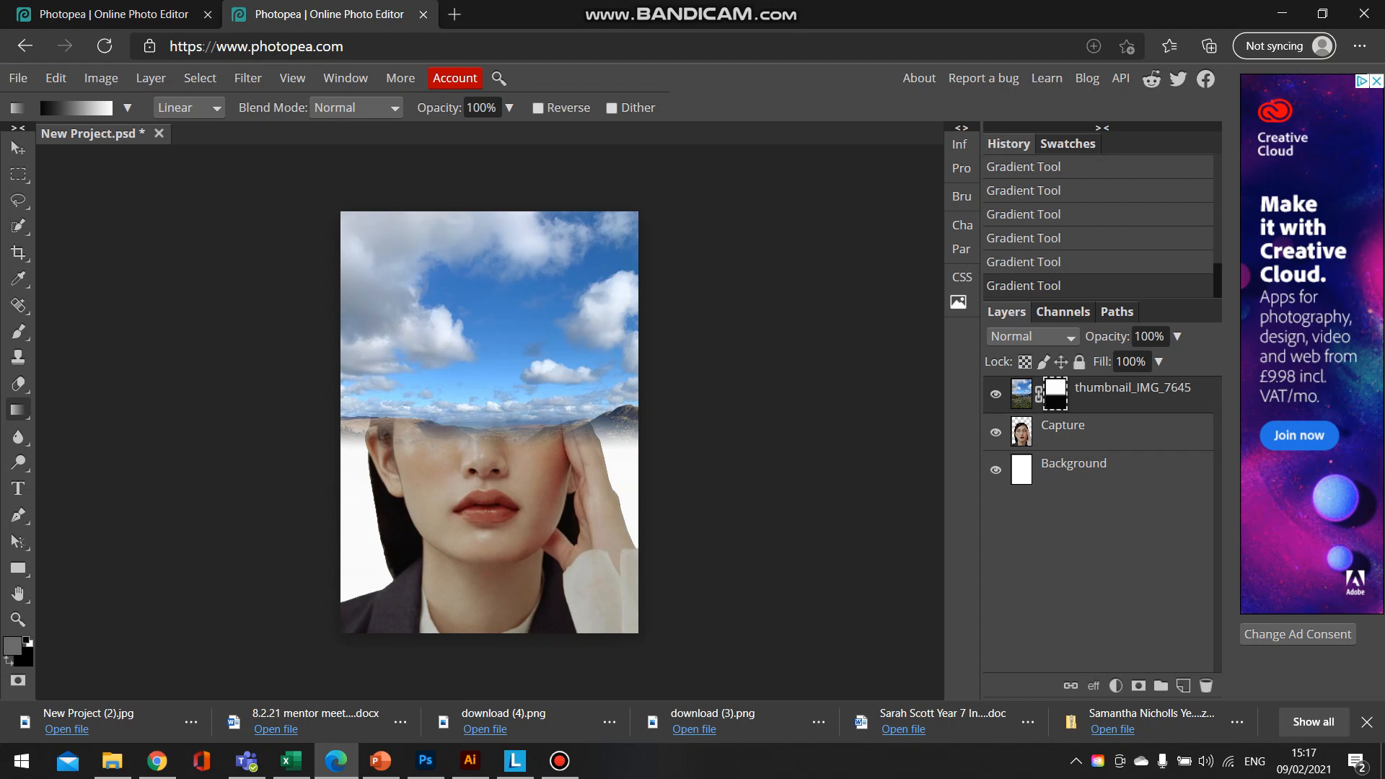
- Convert the thumbnail_IMG_7645 layer's image, not its mask, to black and white with the default colour values
click(1022, 394)
click(1055, 394)
click(1021, 394)
click(101, 78)
mouse_move(137, 104)
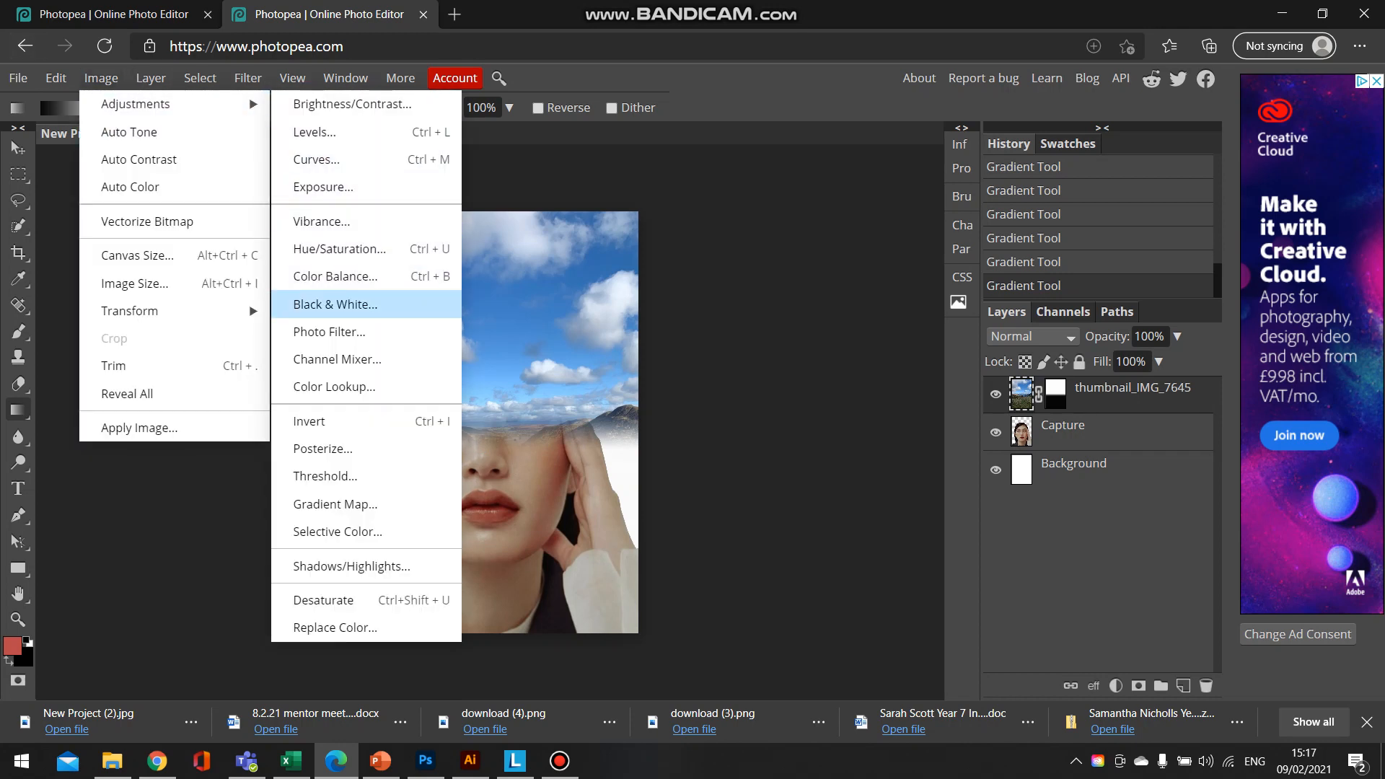
click(336, 304)
drag(216, 210, 816, 187)
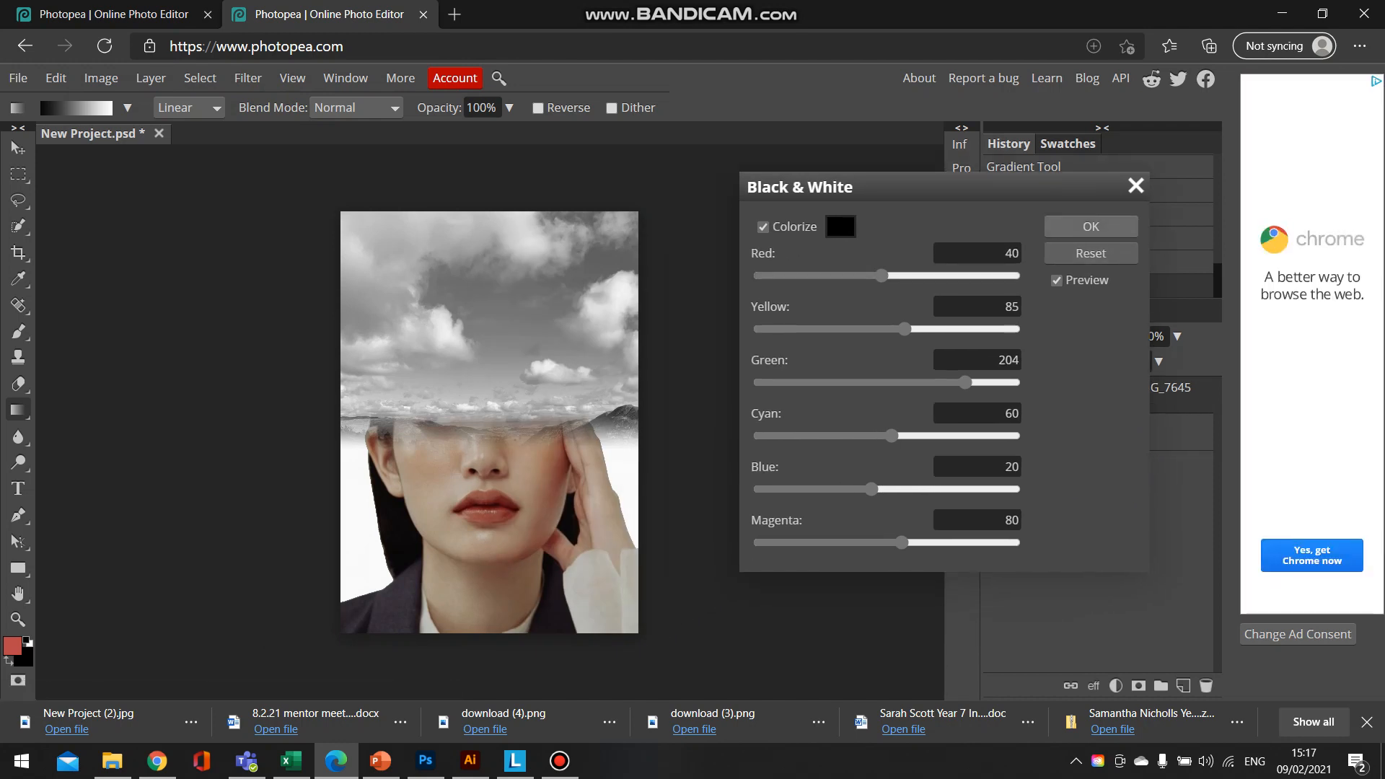
click(1090, 226)
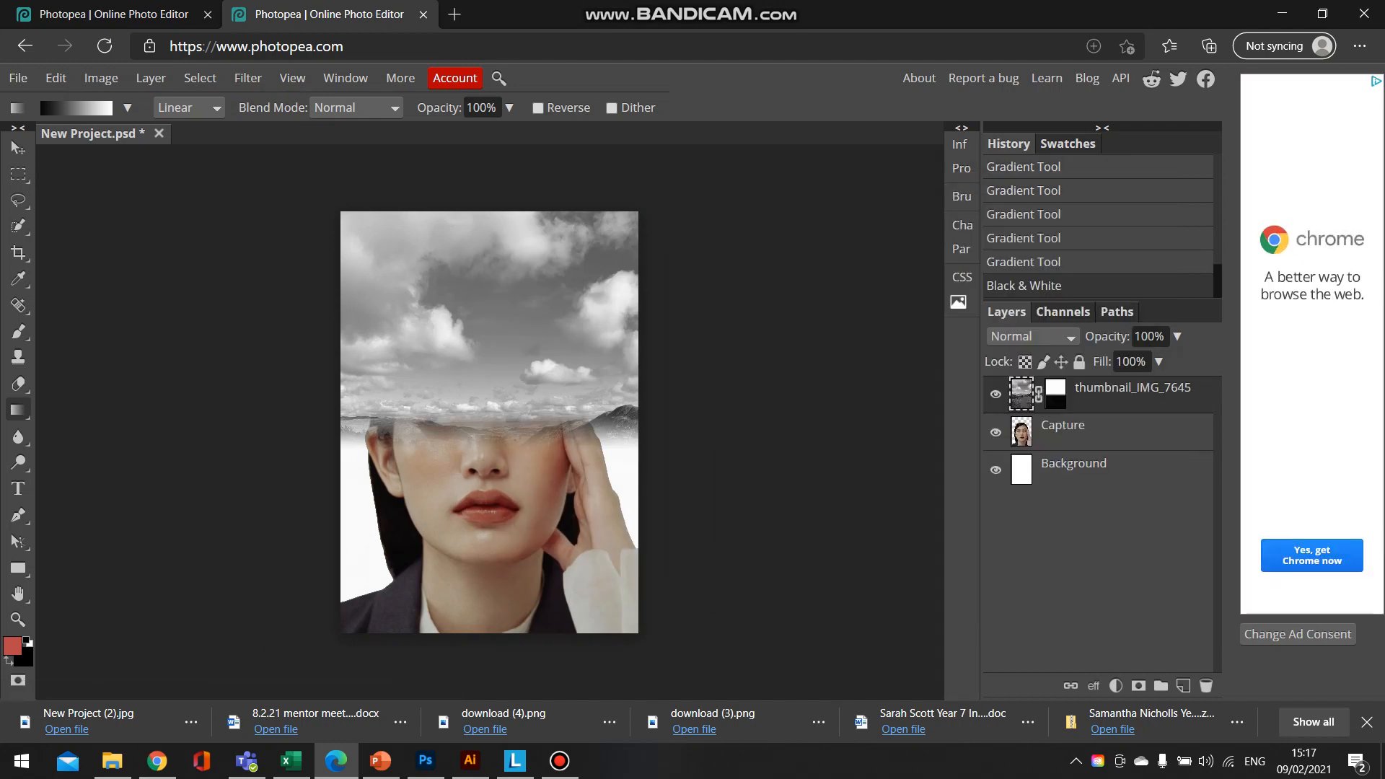
- Apply the Black & White adjustment with its default values to the Capture portrait layer
click(1083, 431)
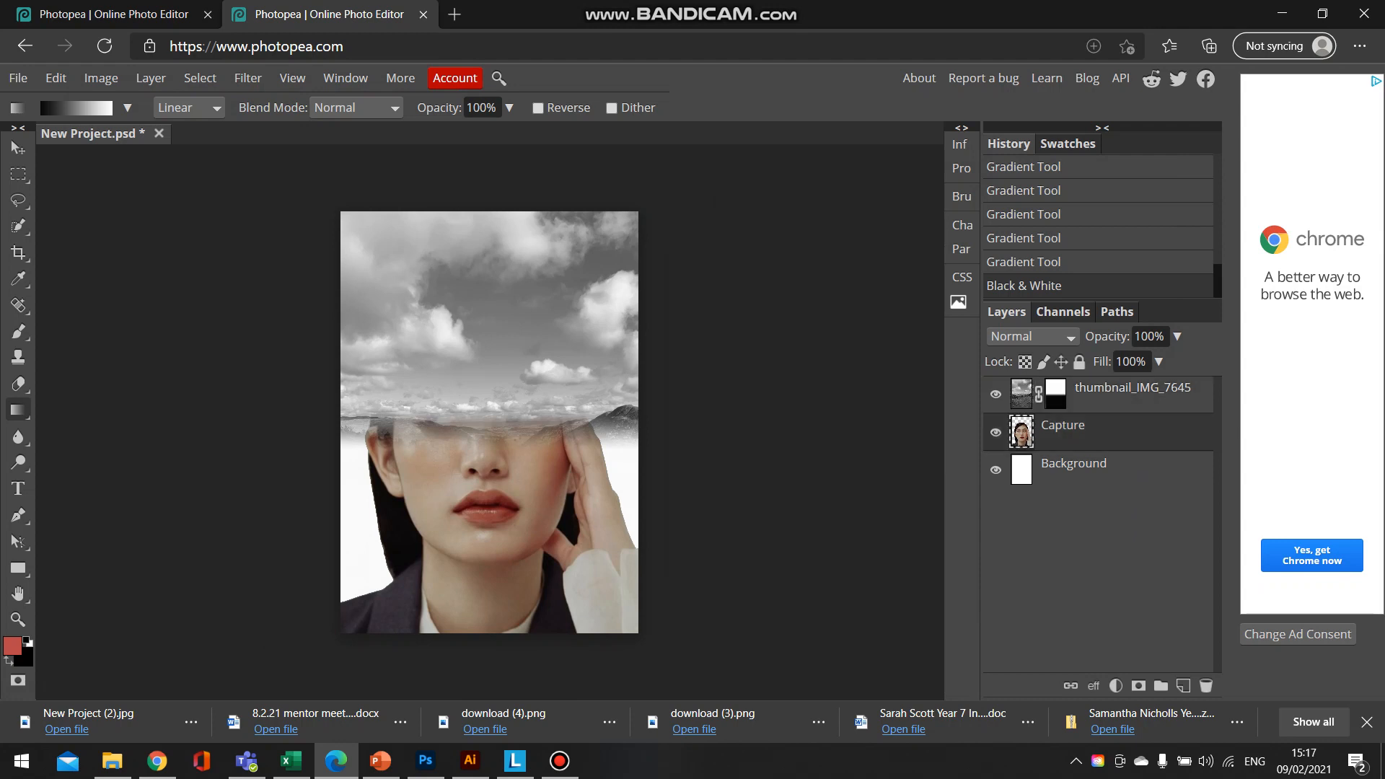
right_click(1062, 431)
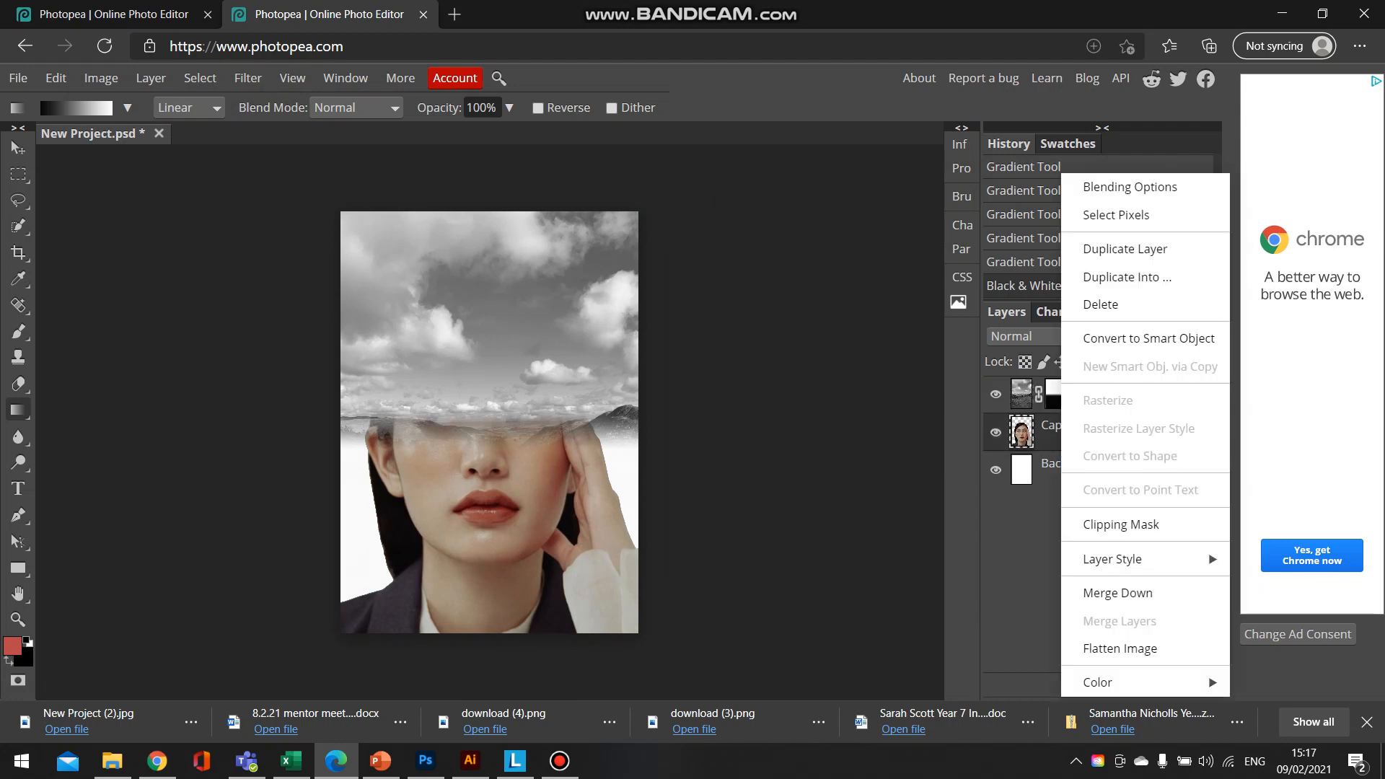
key(Escape)
click(103, 78)
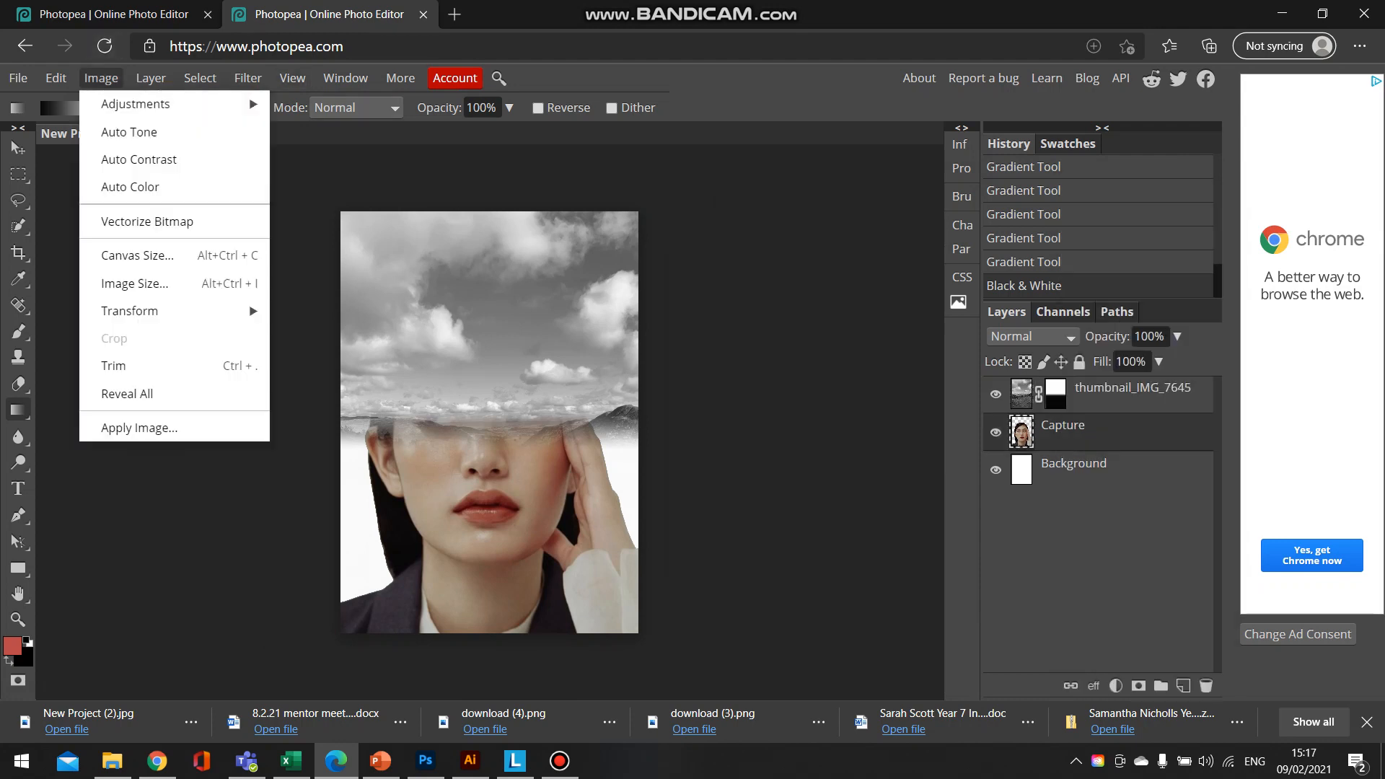
mouse_move(144, 104)
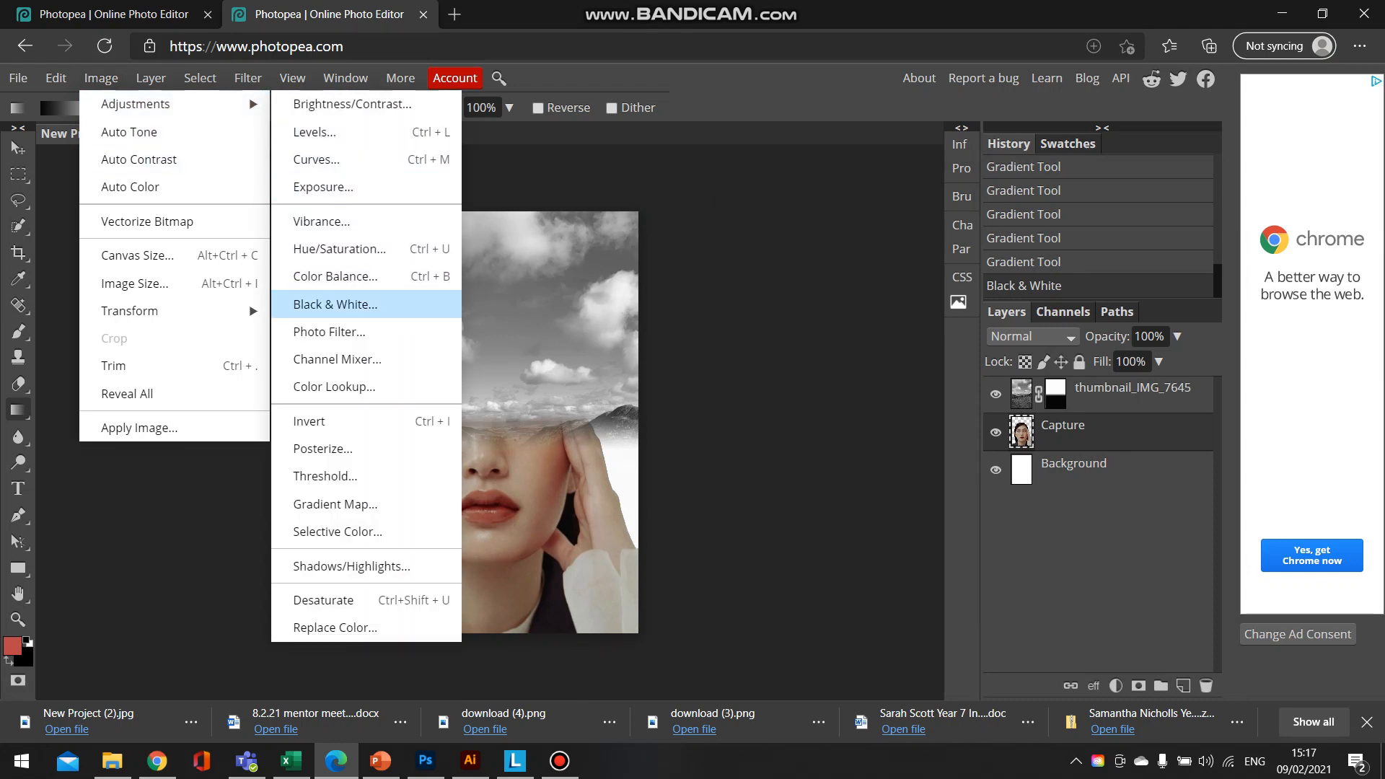
click(336, 304)
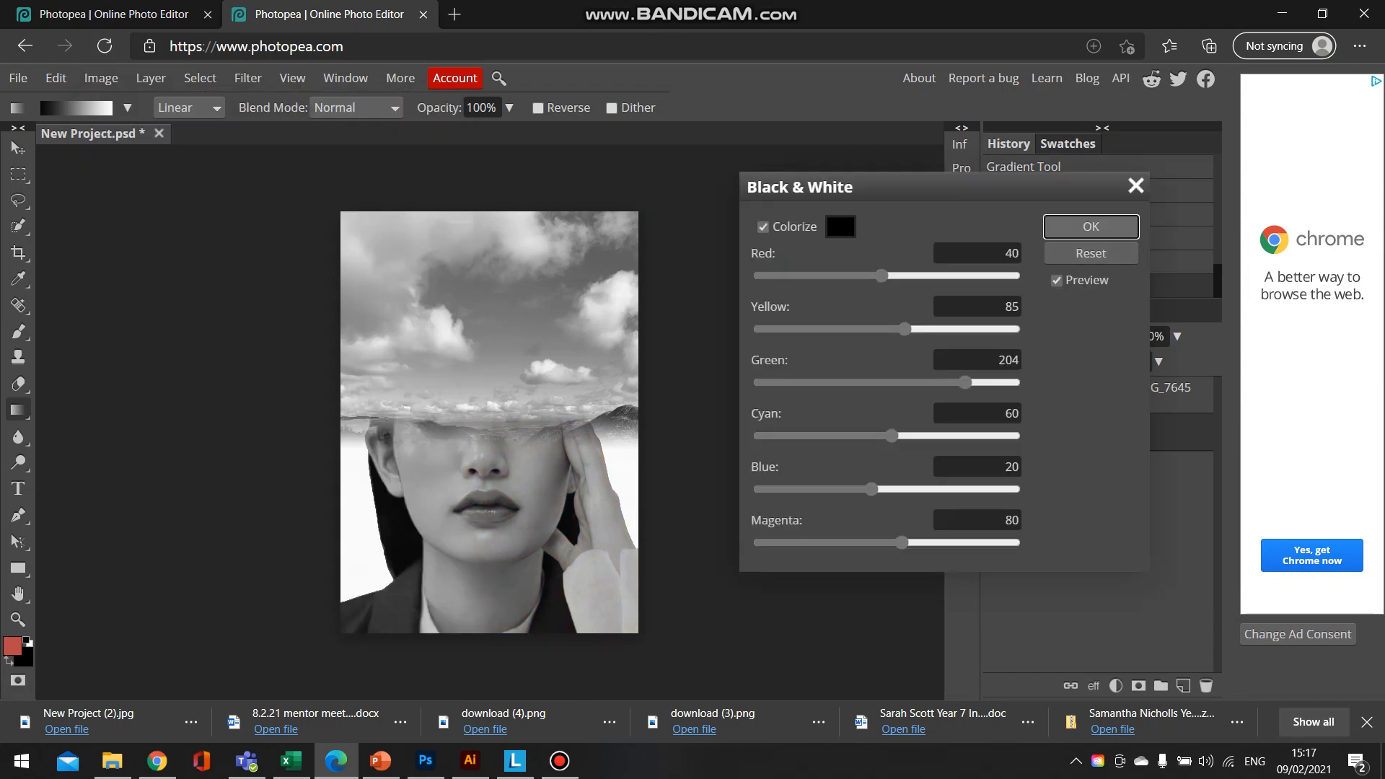
click(1091, 226)
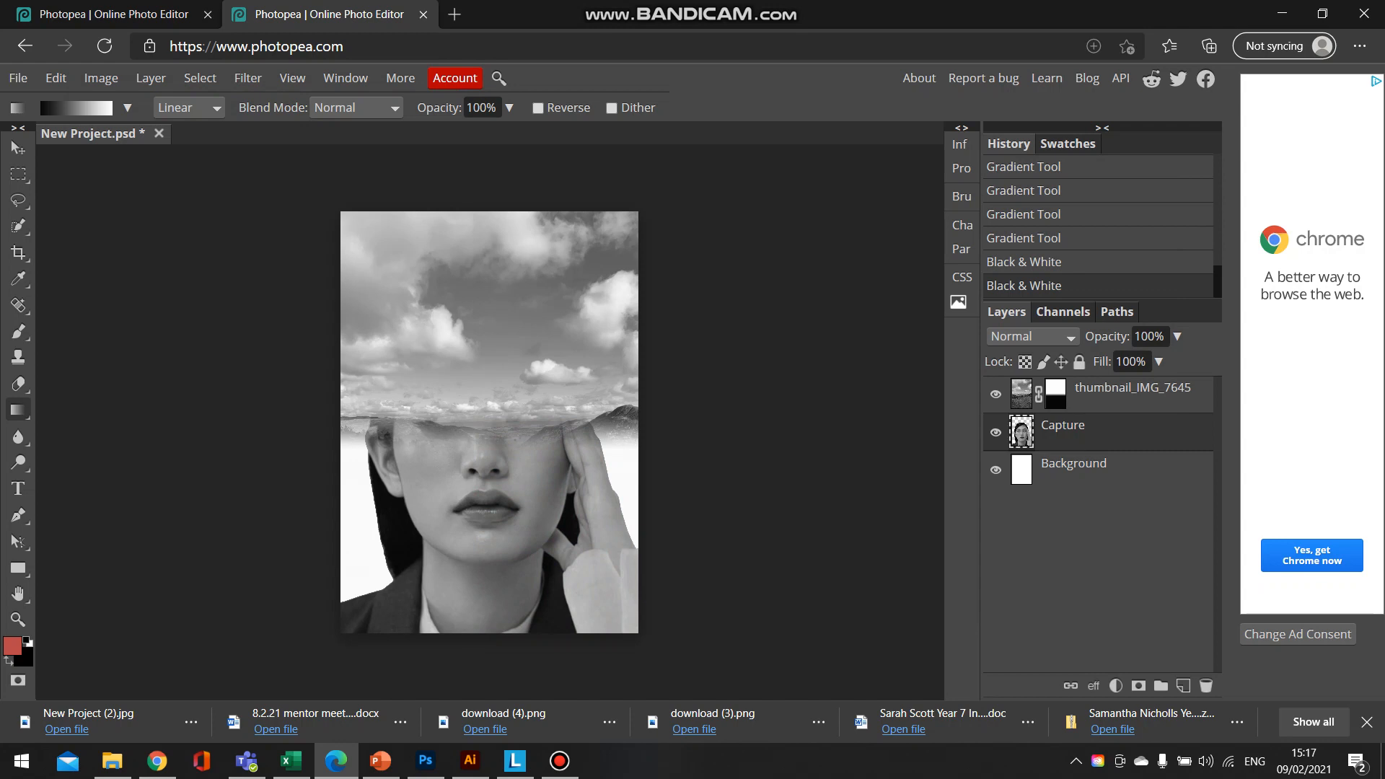
- Merge the thumbnail_IMG_7645 landscape layer down into the Capture portrait layer
click(1022, 394)
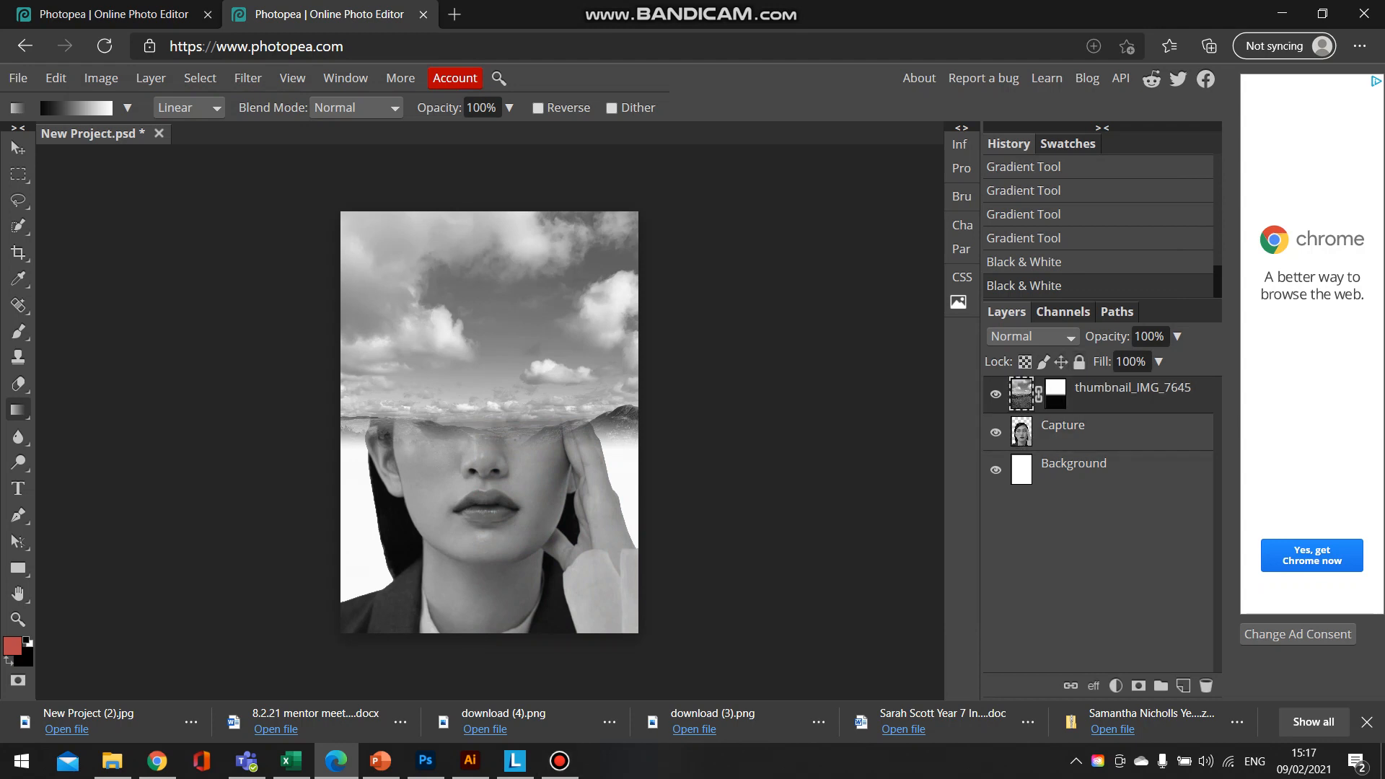
right_click(1100, 393)
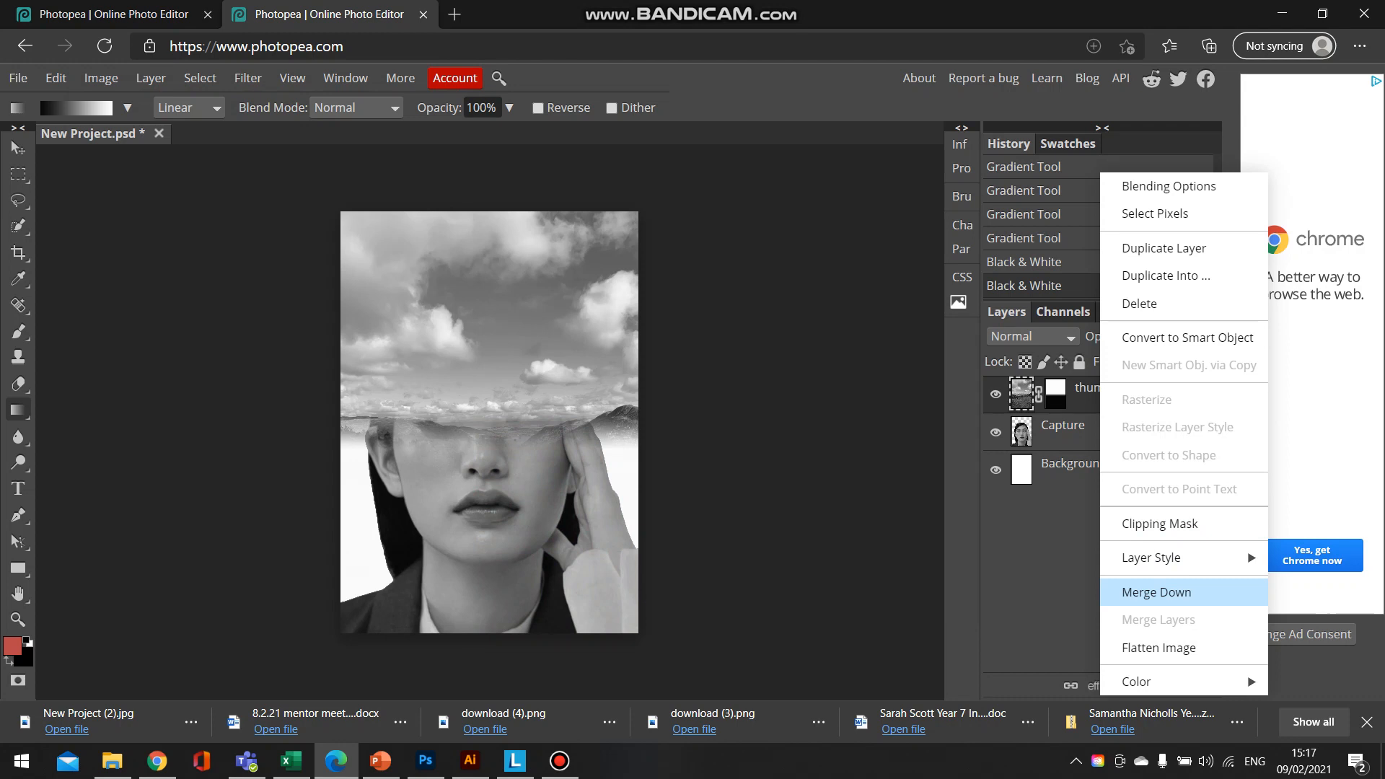
click(1157, 592)
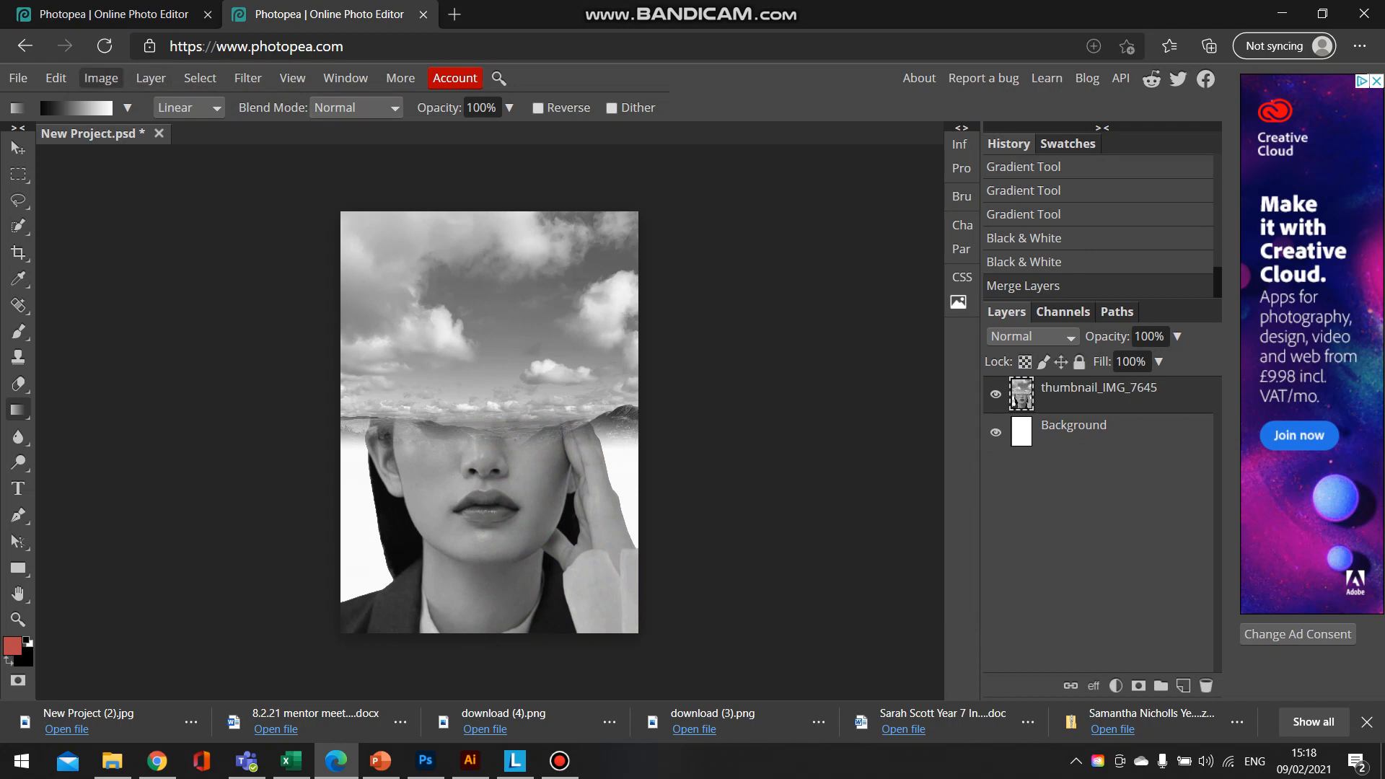
- Set the merged layer's brightness to -18 and contrast to 76, checking the Antonio Mora references in Photoshop before adjusting in Photopea
click(101, 78)
mouse_move(144, 104)
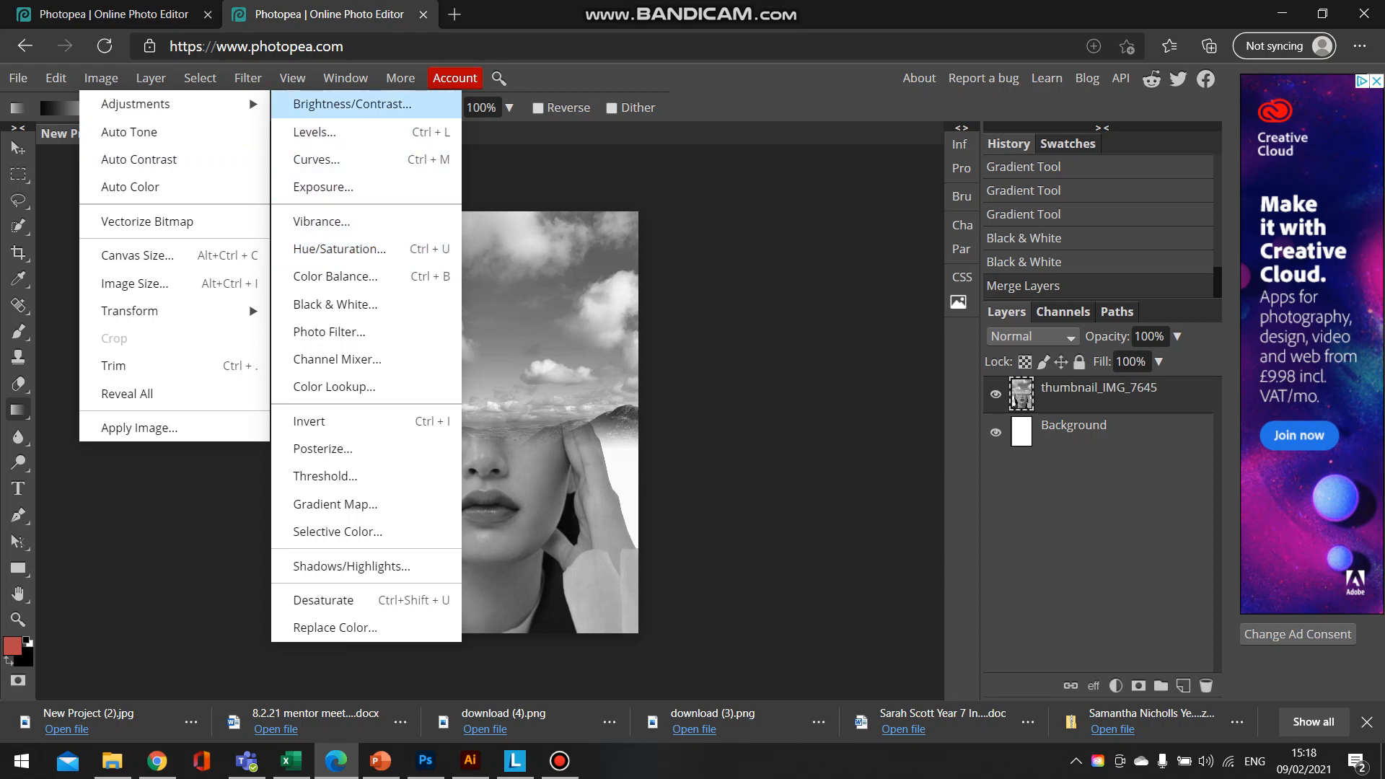
click(352, 104)
drag(253, 214, 867, 252)
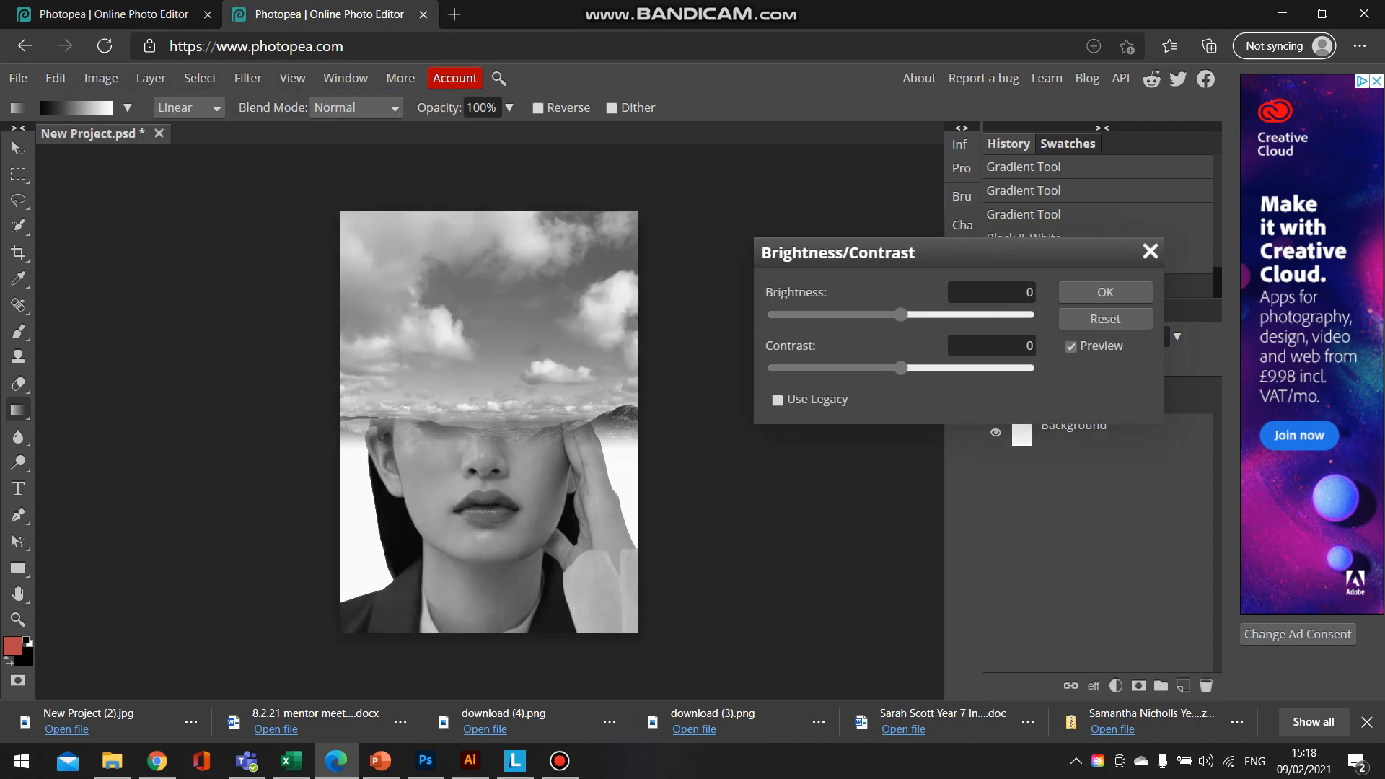
click(426, 761)
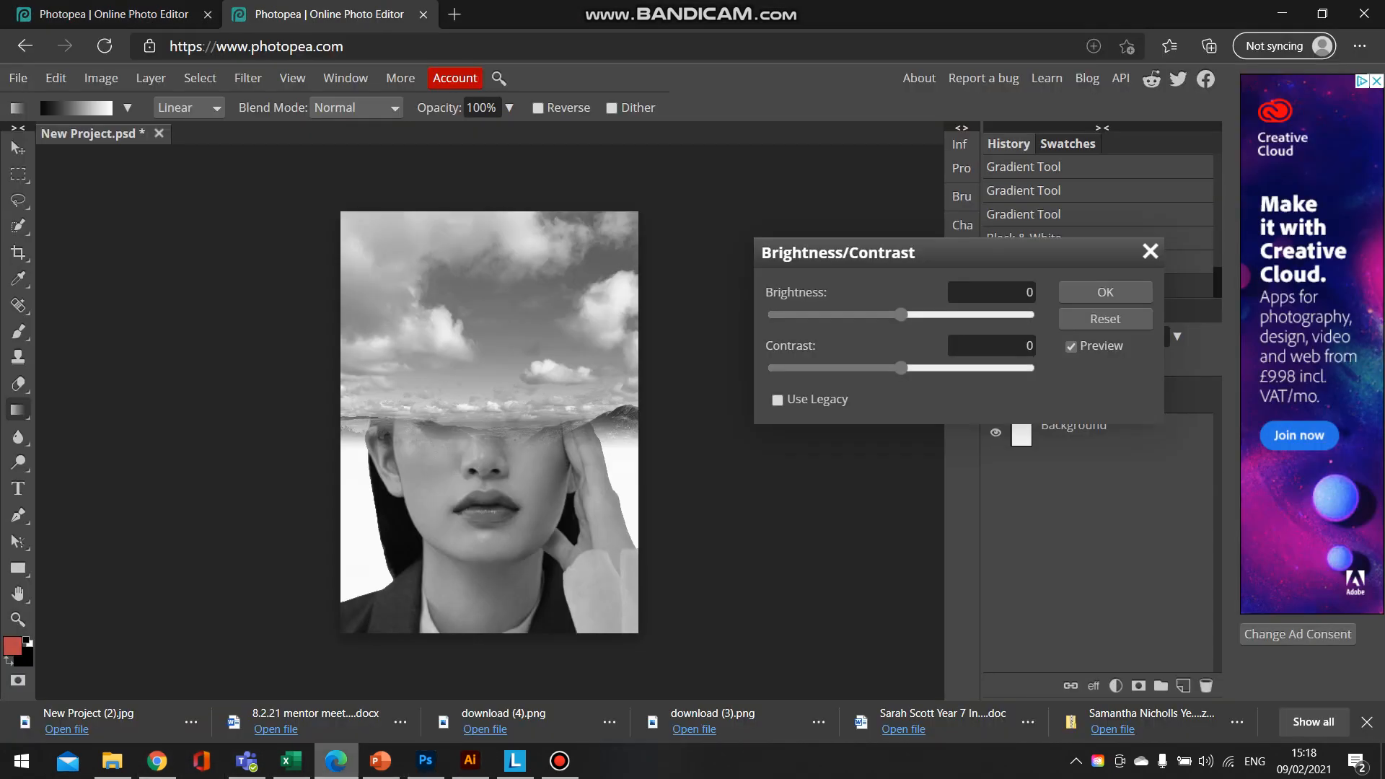
click(336, 761)
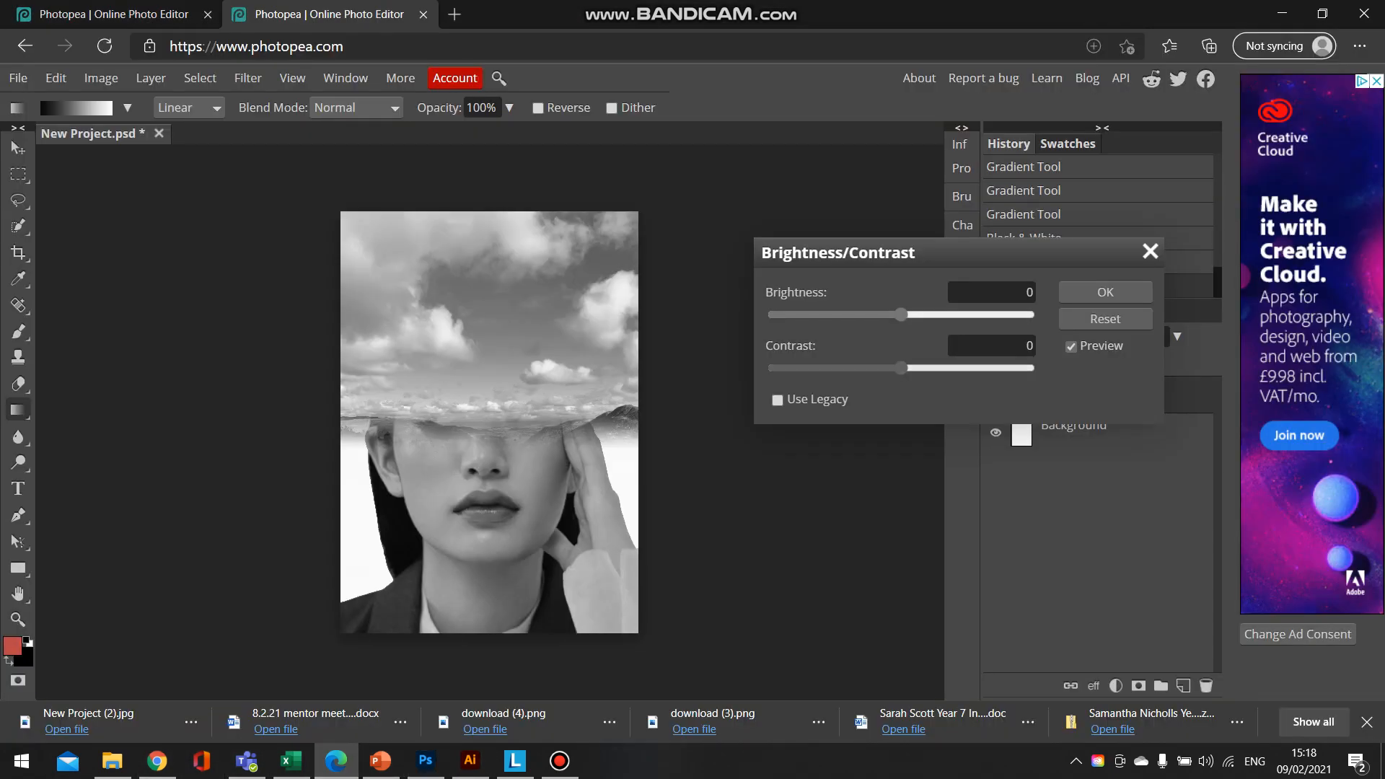
drag(901, 368, 984, 368)
mouse_move(901, 315)
mouse_down()
mouse_move(871, 314)
mouse_move(886, 315)
mouse_up()
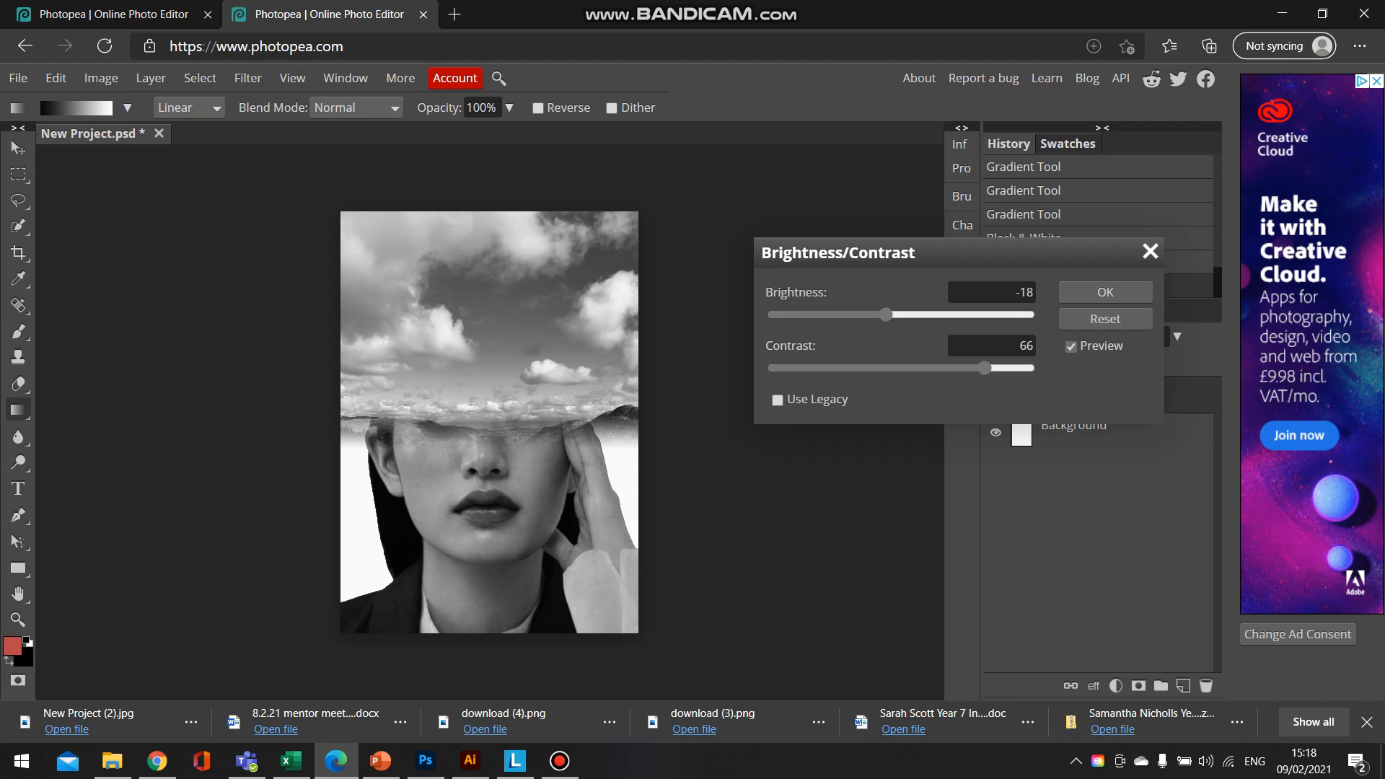
drag(985, 368, 997, 368)
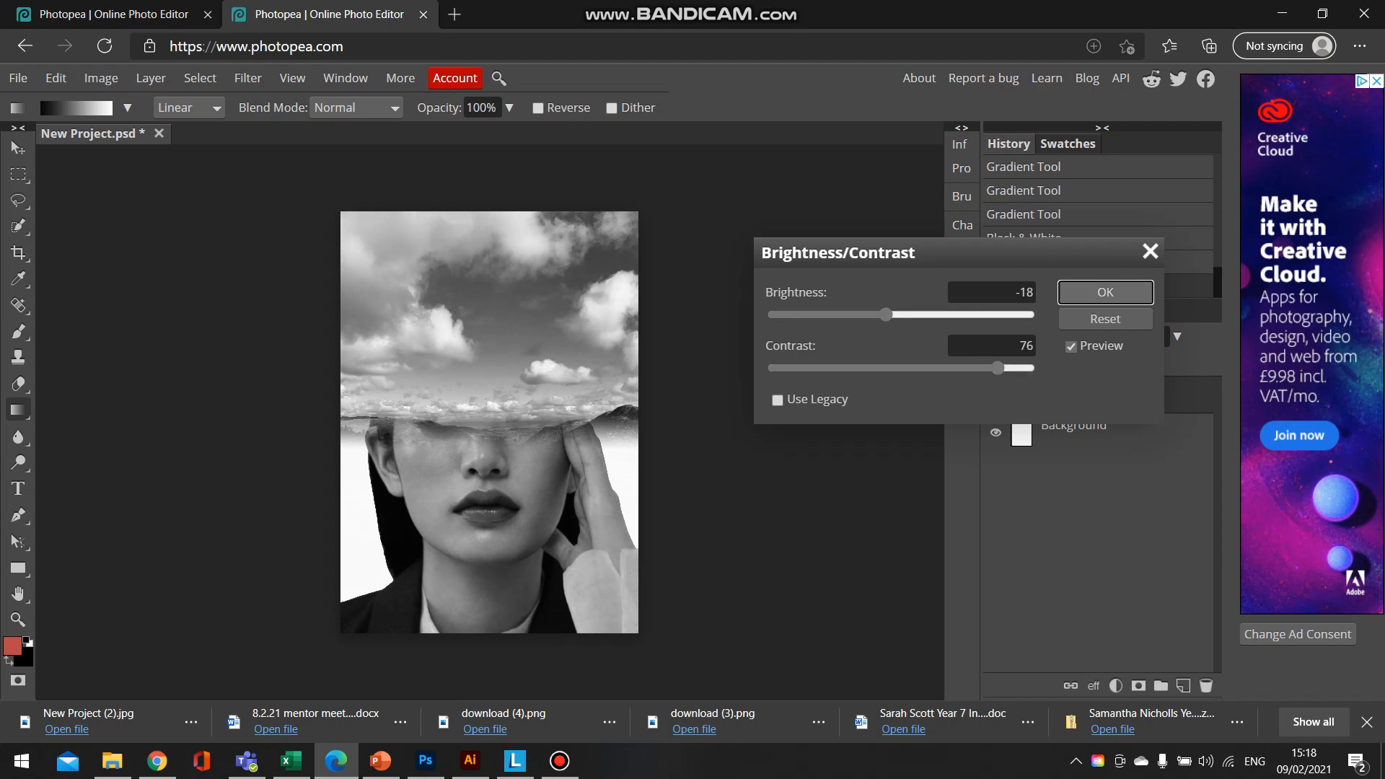
click(1105, 292)
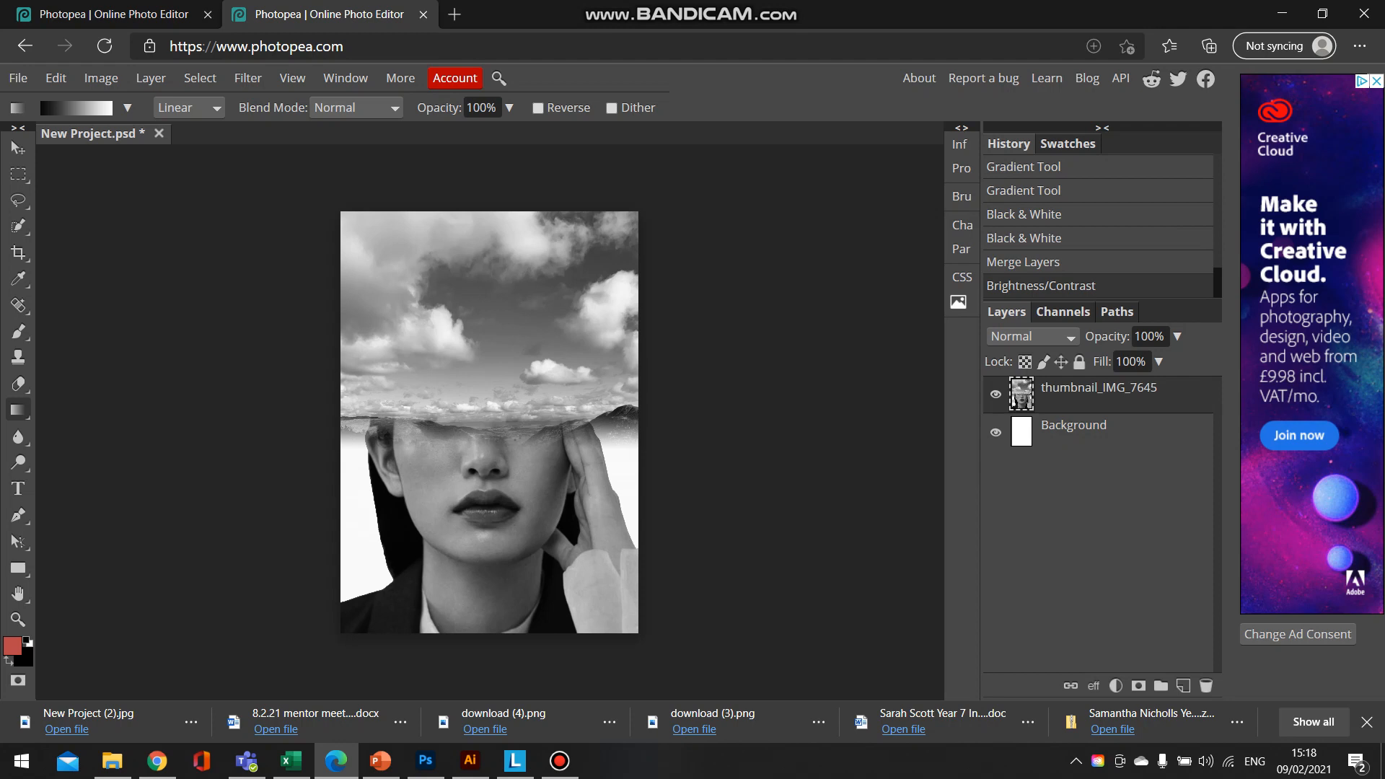